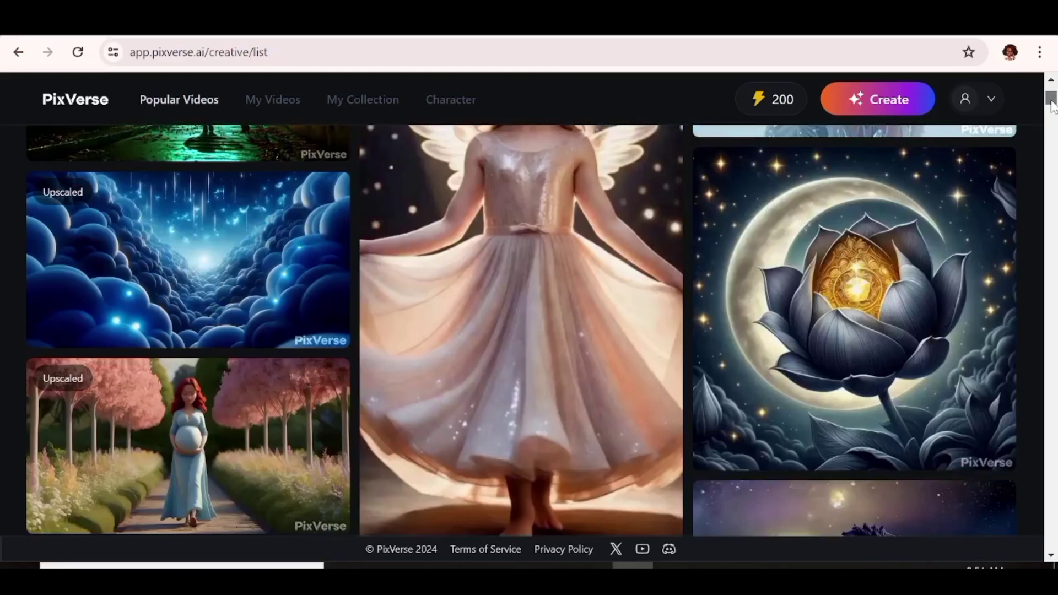
# Step: Browse down the video gallery, then go to the saved Character page
pyautogui.scroll(-2, 1052, 104)
pyautogui.scroll(-8, 1052, 107)
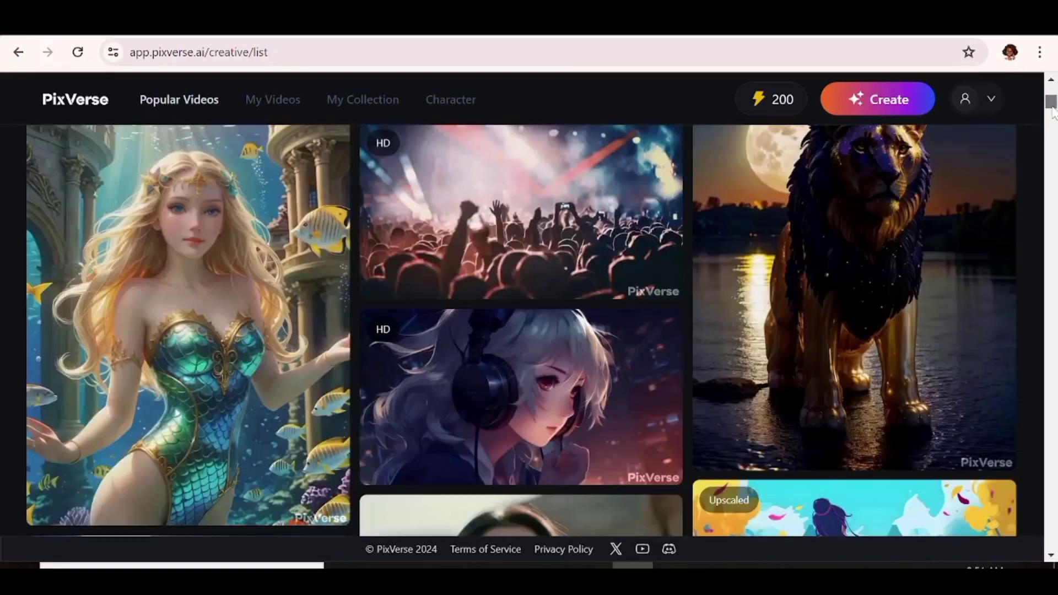
pyautogui.scroll(-10, 1052, 113)
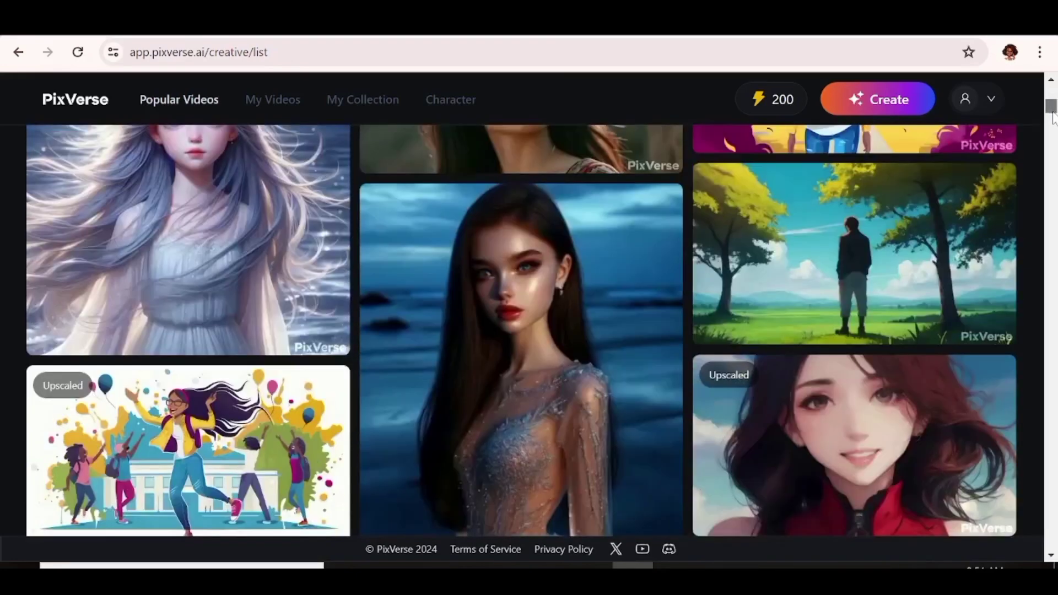
pyautogui.scroll(-2, 1052, 122)
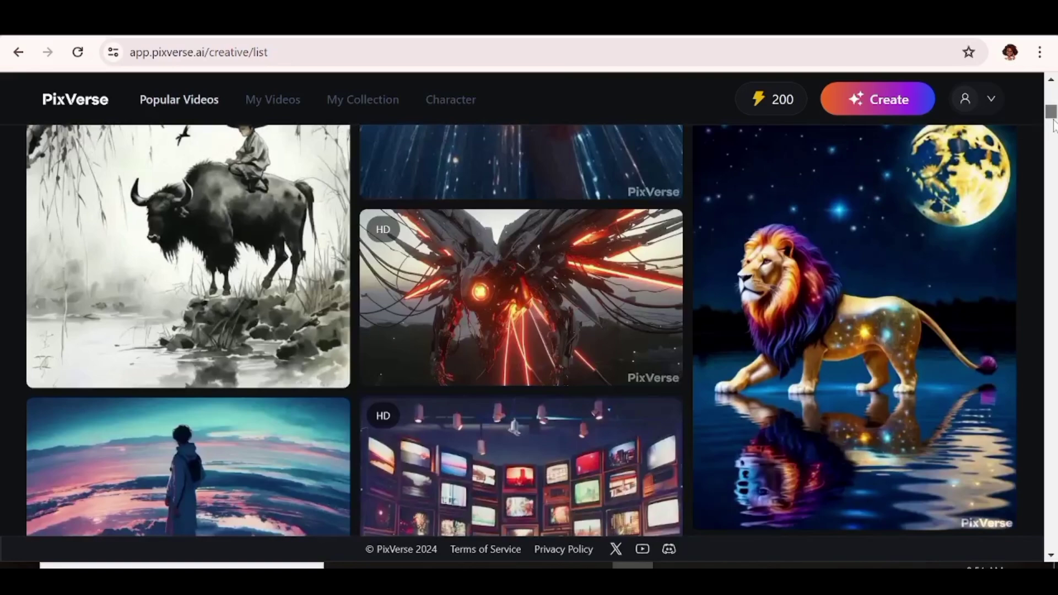
pyautogui.scroll(-10, 1054, 127)
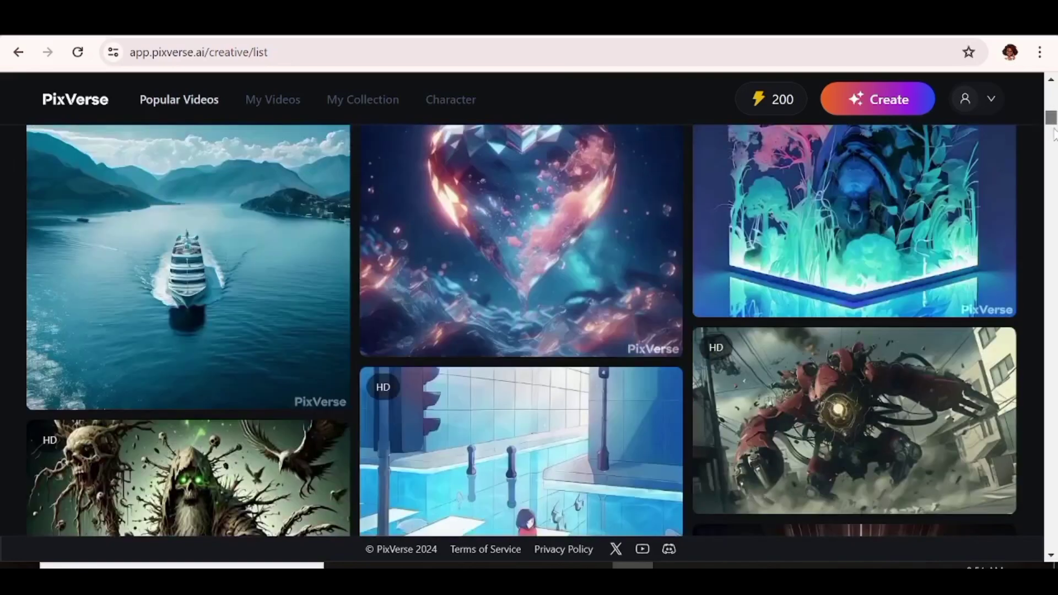
pyautogui.scroll(-10, 1053, 134)
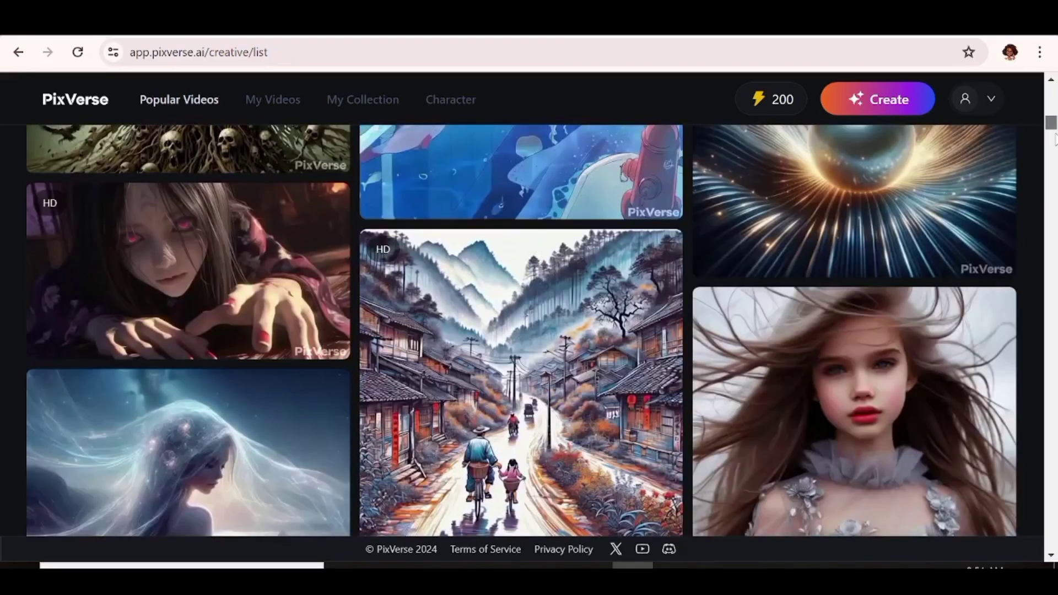
pyautogui.scroll(20, 1053, 138)
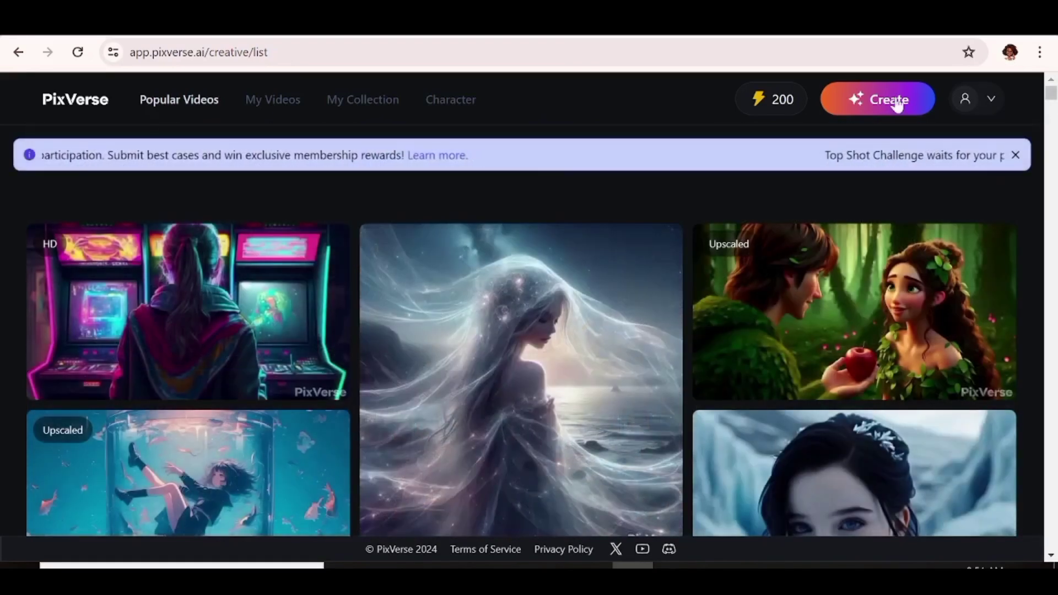
pyautogui.click(450, 104)
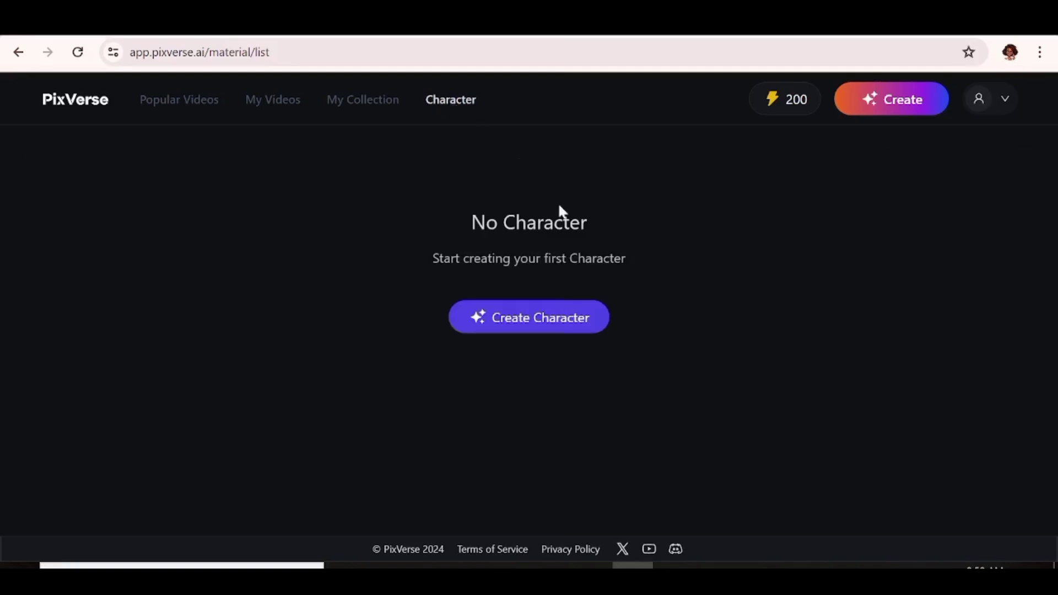
# Step: Create a character named 'Annette' from a red-haired portrait picked in Downloads
pyautogui.click(542, 325)
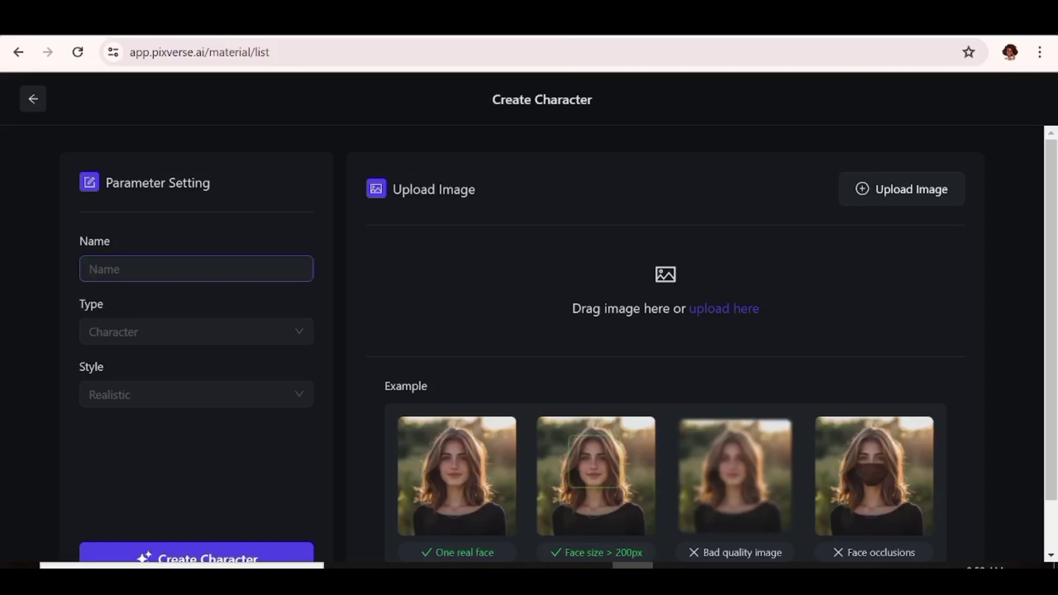
pyautogui.click(105, 269)
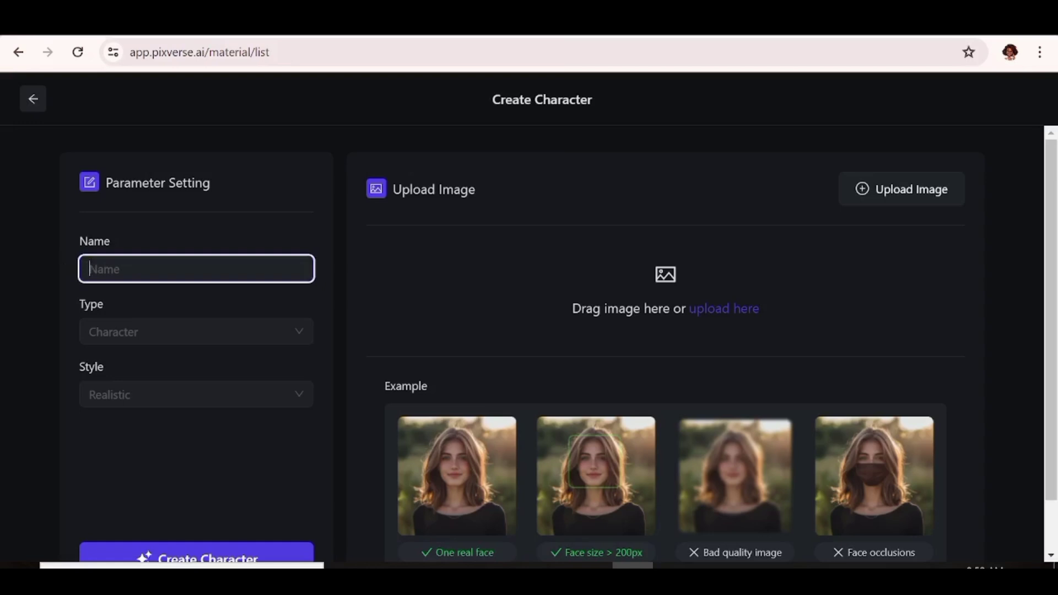
pyautogui.write('Annette')
pyautogui.click(668, 275)
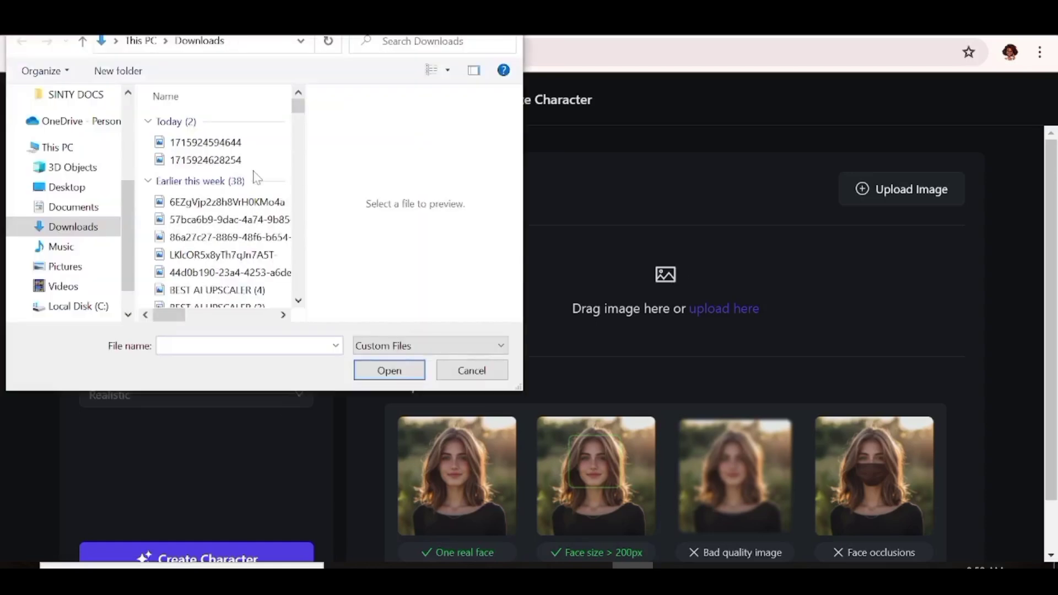
pyautogui.click(256, 204)
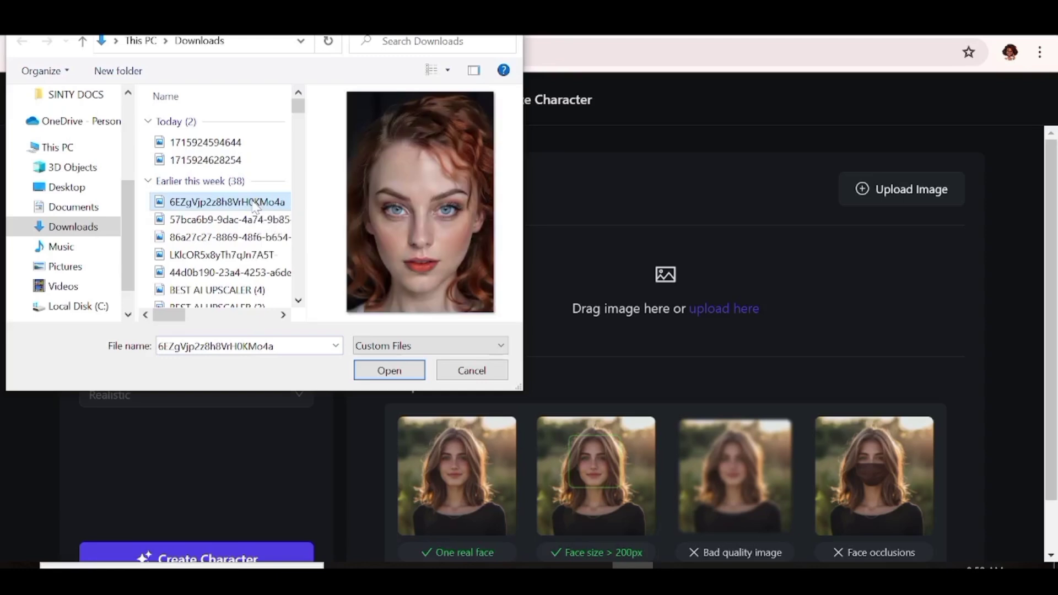
pyautogui.click(232, 219)
pyautogui.click(232, 237)
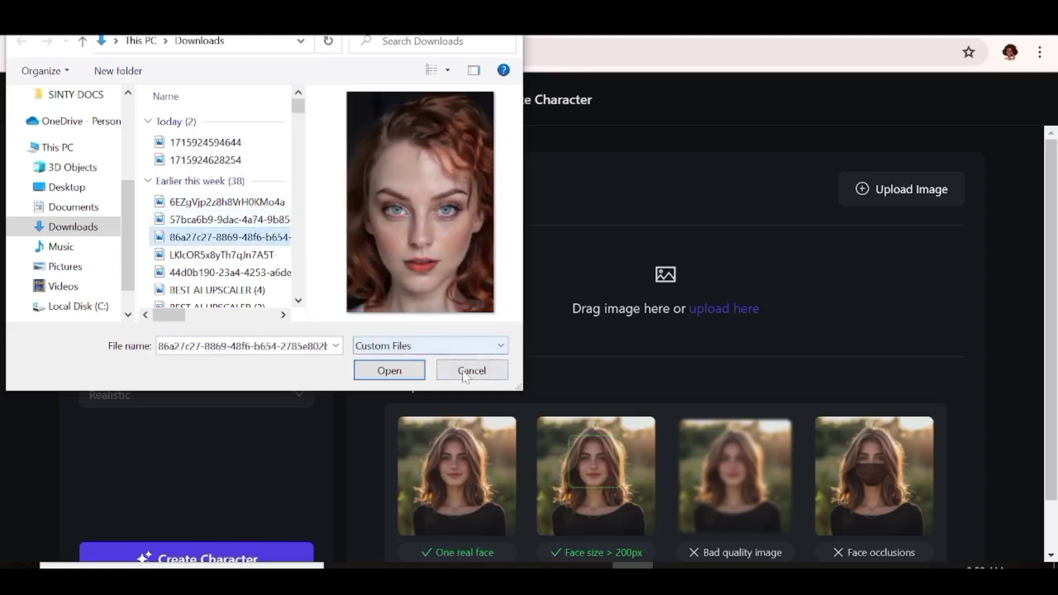
pyautogui.click(406, 371)
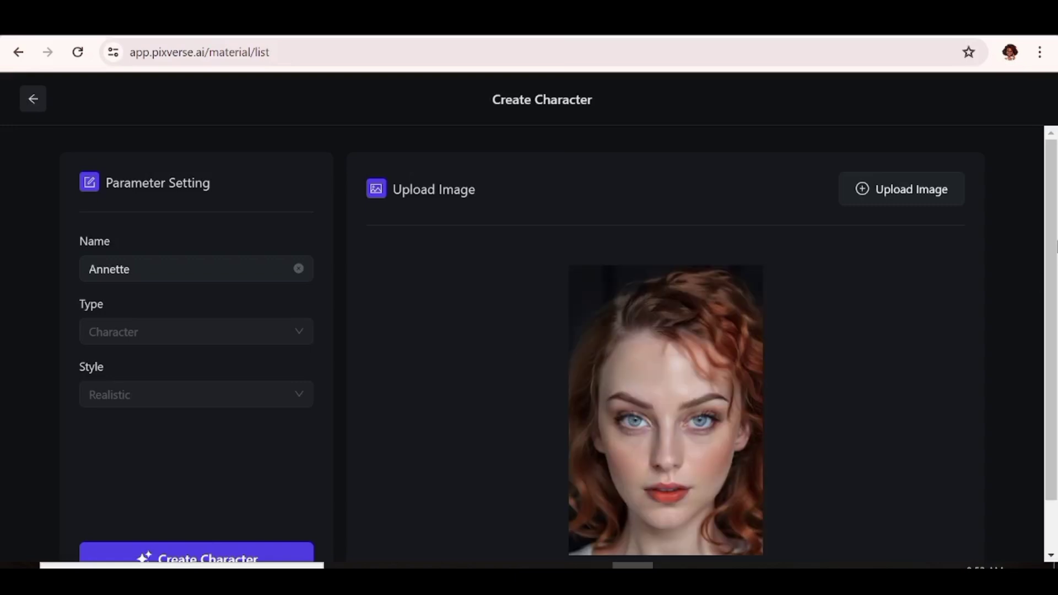
pyautogui.scroll(-2, 1054, 255)
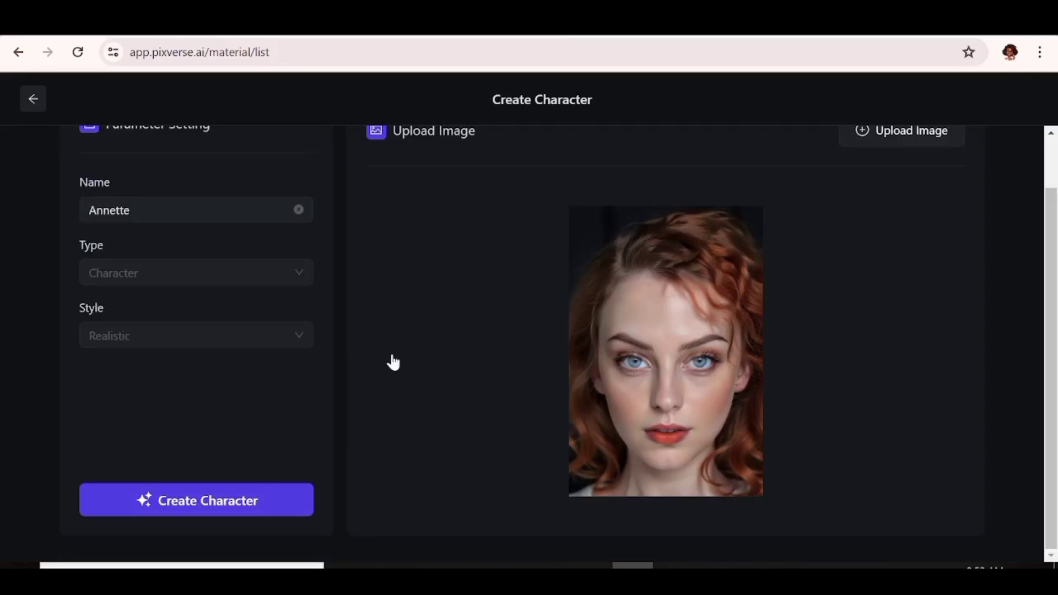
pyautogui.click(166, 499)
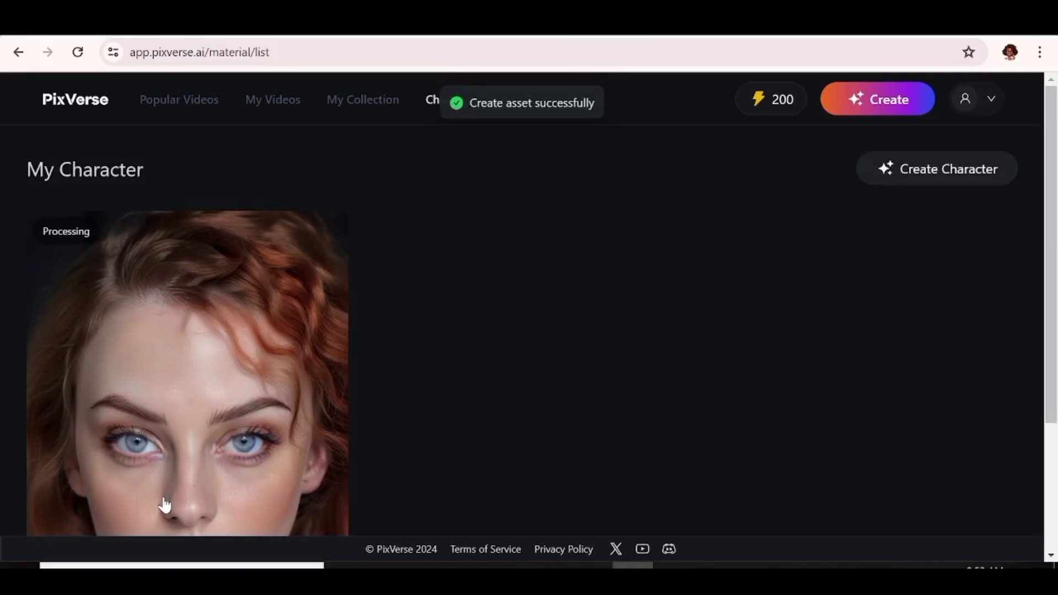
# Step: Create a second character, 'Annette 2', from the newest red-haired portrait in Downloads
pyautogui.click(924, 168)
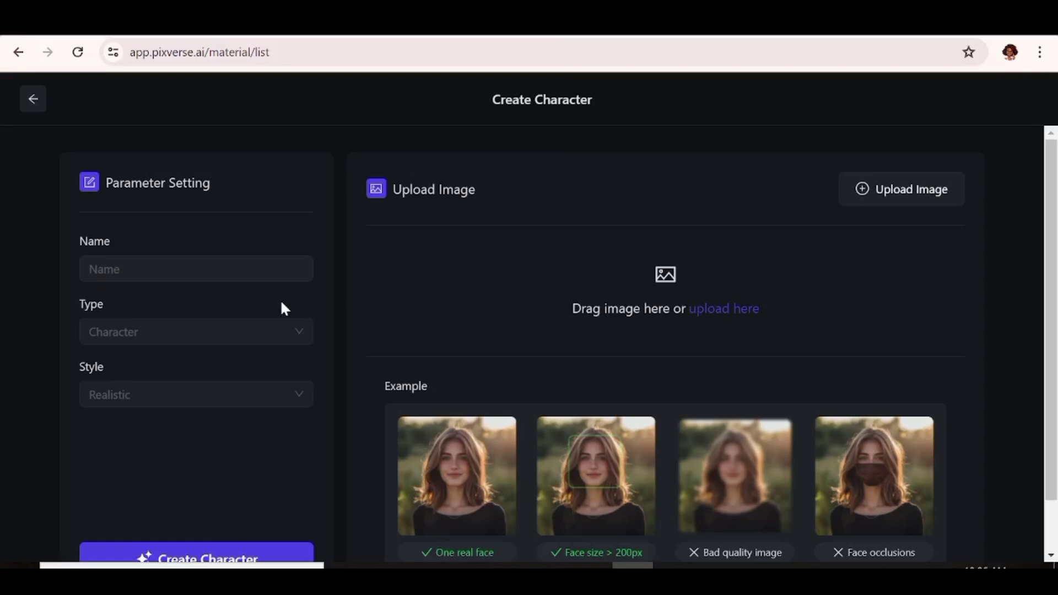
pyautogui.click(221, 270)
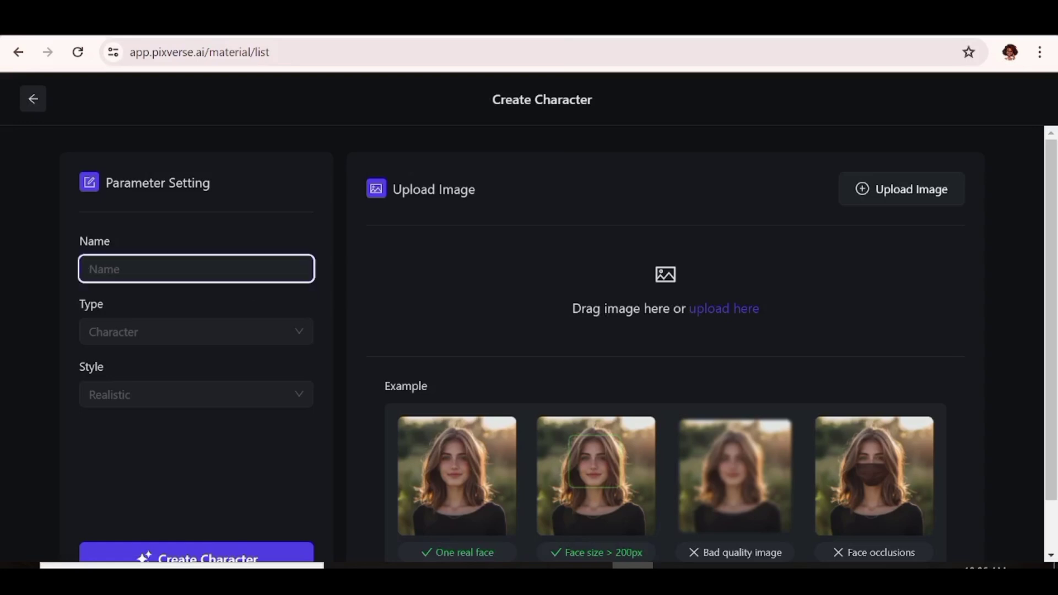
pyautogui.write('Annette 2')
pyautogui.click(663, 270)
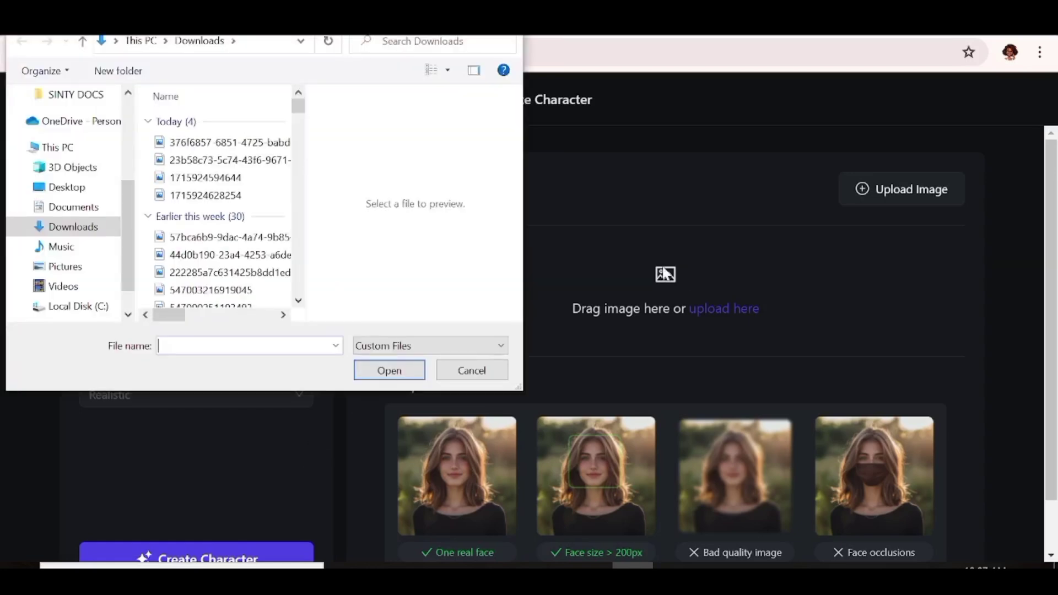
pyautogui.click(269, 146)
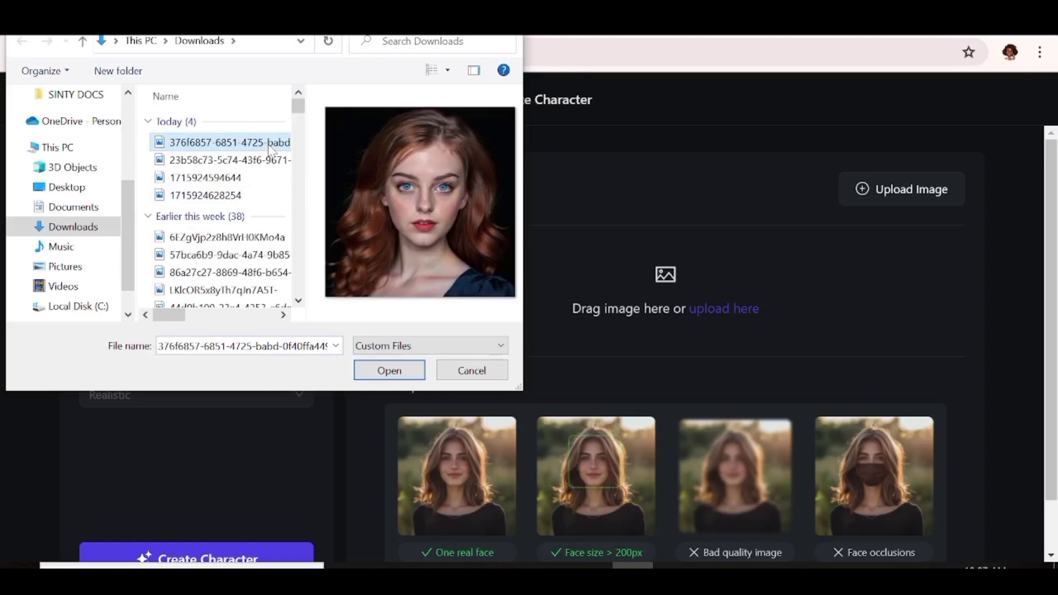
pyautogui.click(216, 167)
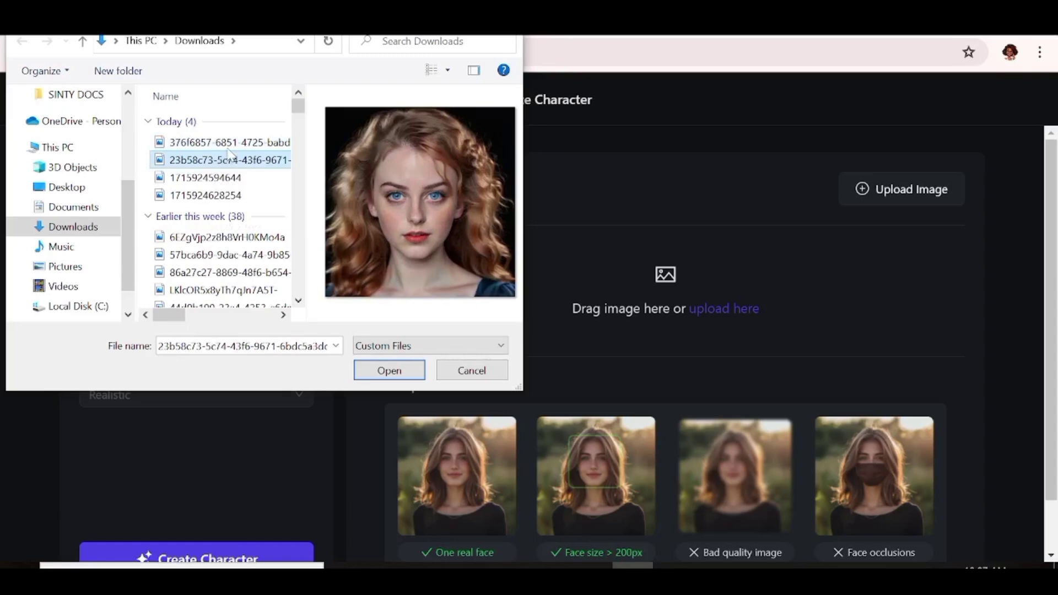
pyautogui.click(231, 144)
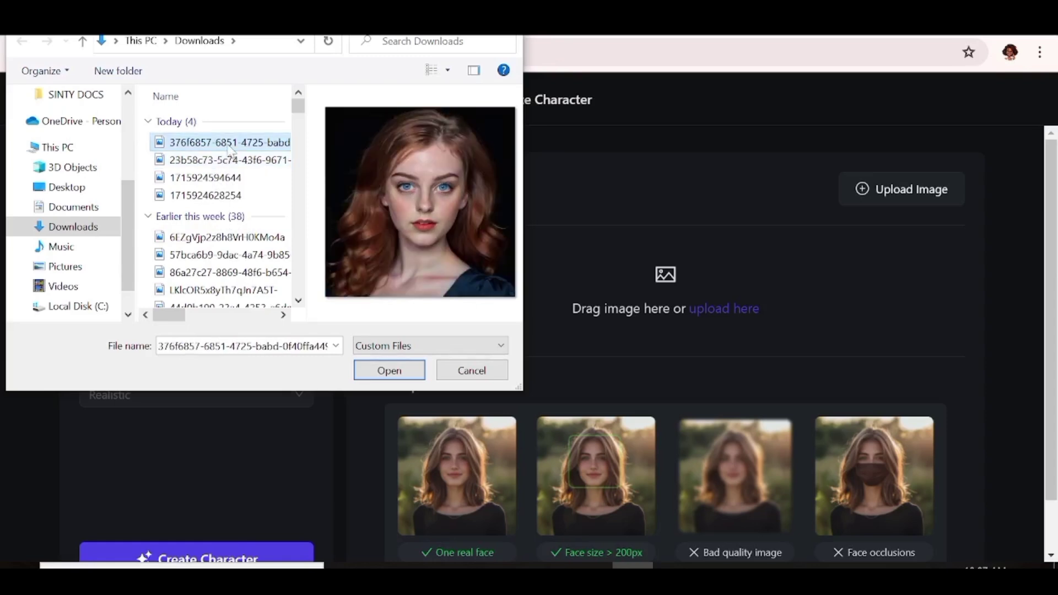
pyautogui.click(386, 374)
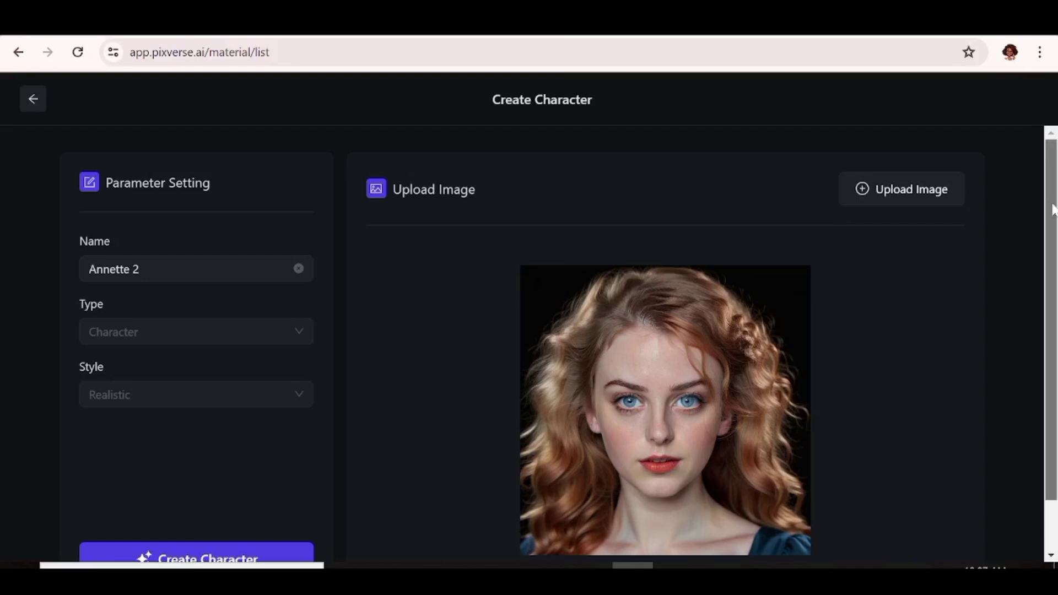
pyautogui.moveTo(1053, 208); pyautogui.dragTo(1055, 276)
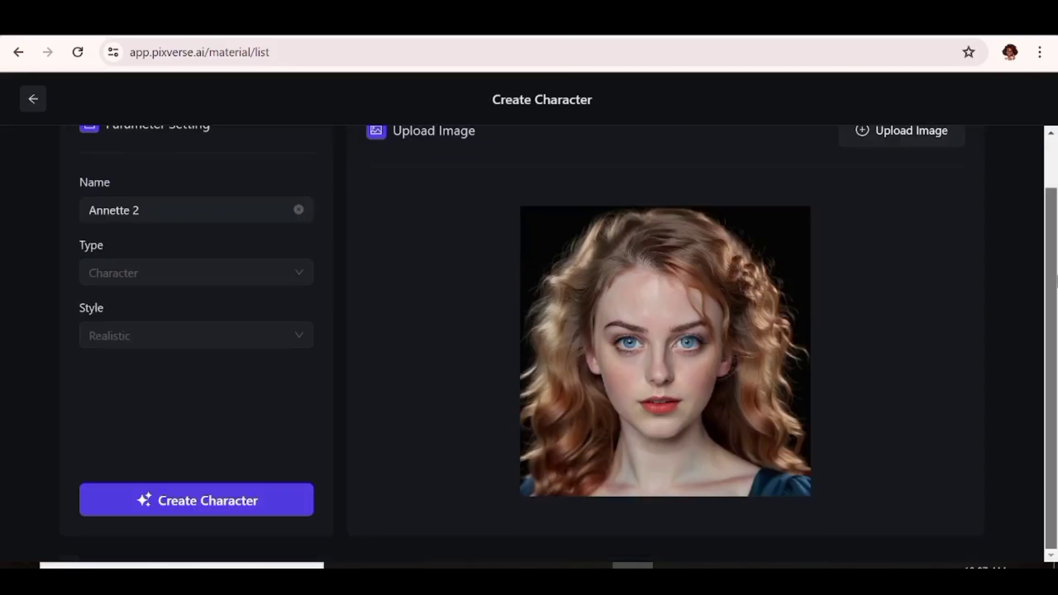
pyautogui.click(264, 501)
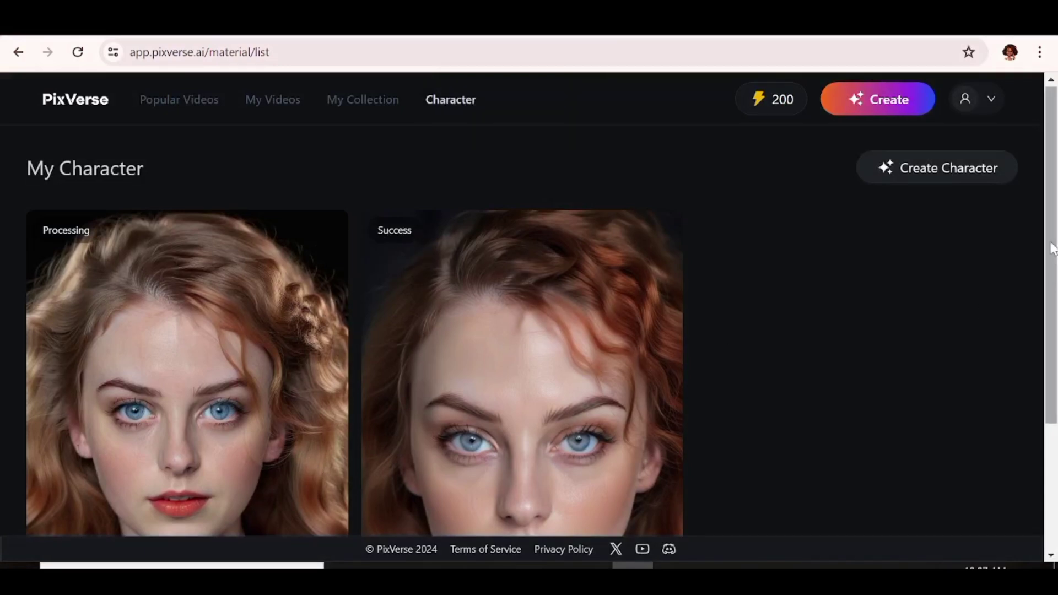
# Step: Review the Annette and Annette 2 cards, then go to the video creation page
pyautogui.moveTo(1052, 248); pyautogui.dragTo(1055, 300)
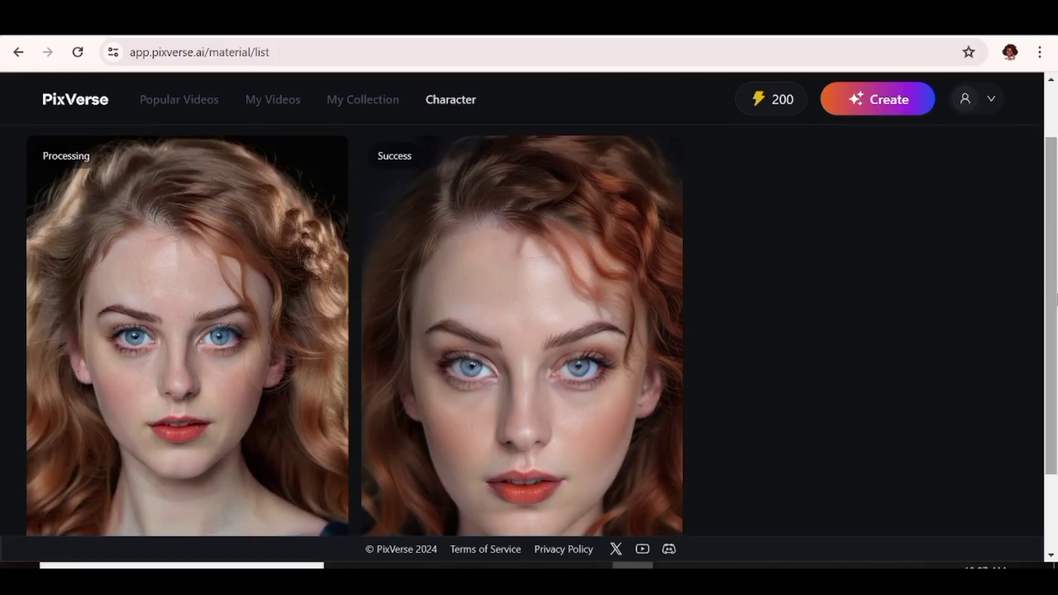
pyautogui.scroll(-2, 529, 416)
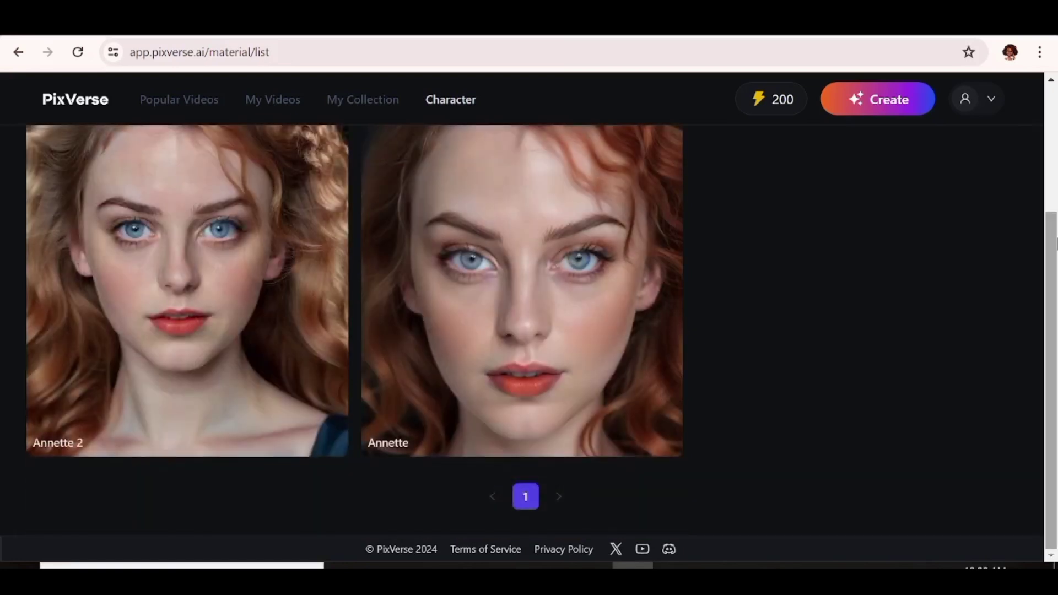
pyautogui.scroll(2, 900, 102)
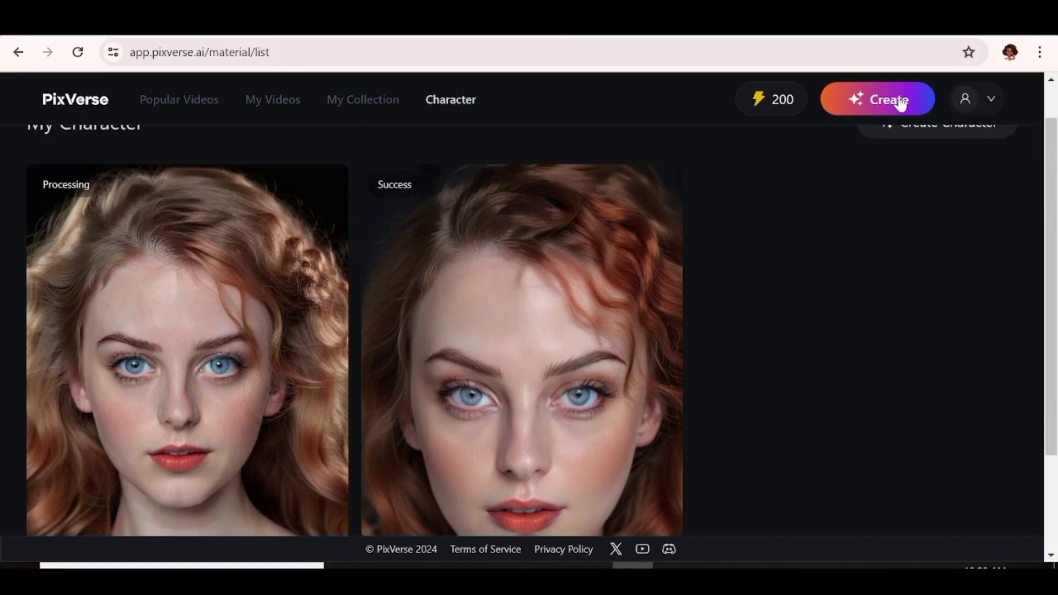
pyautogui.click(900, 101)
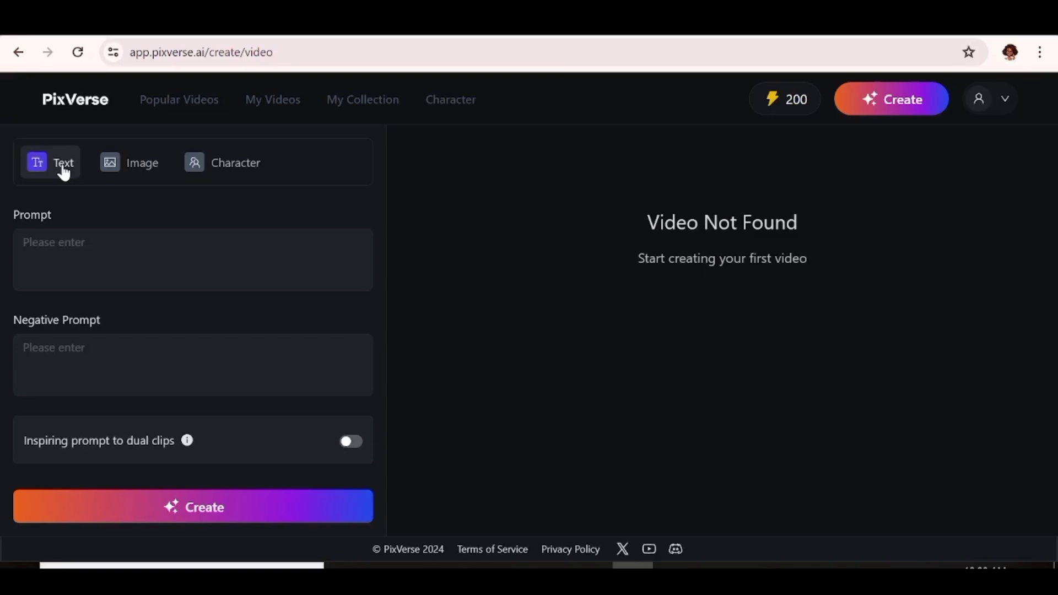
# Step: Look over the Prompt, Negative Prompt, Style, Aspect Ratio and Seed fields
pyautogui.click(192, 259)
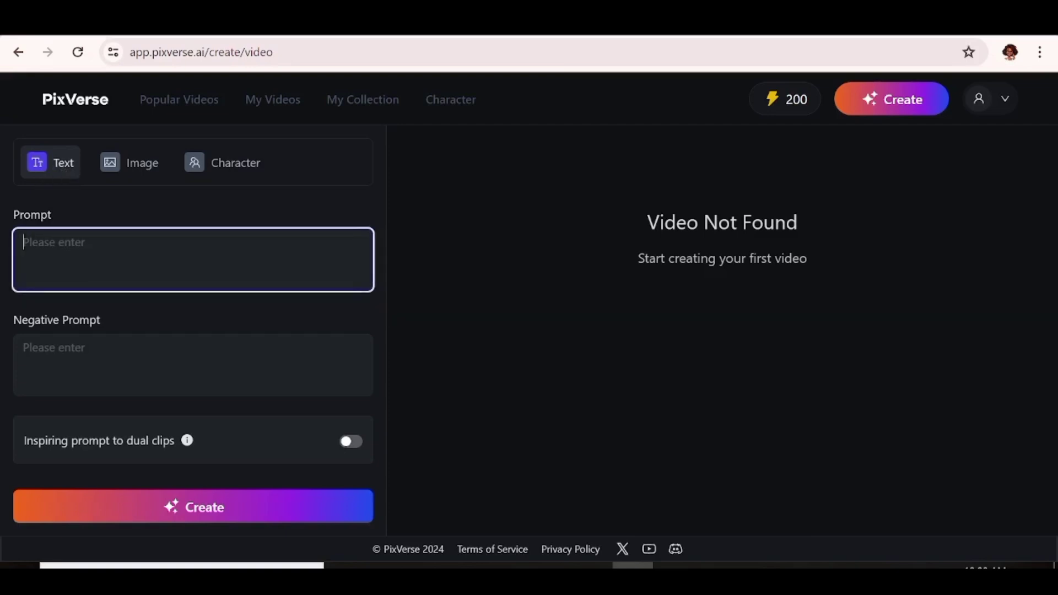
pyautogui.click(192, 365)
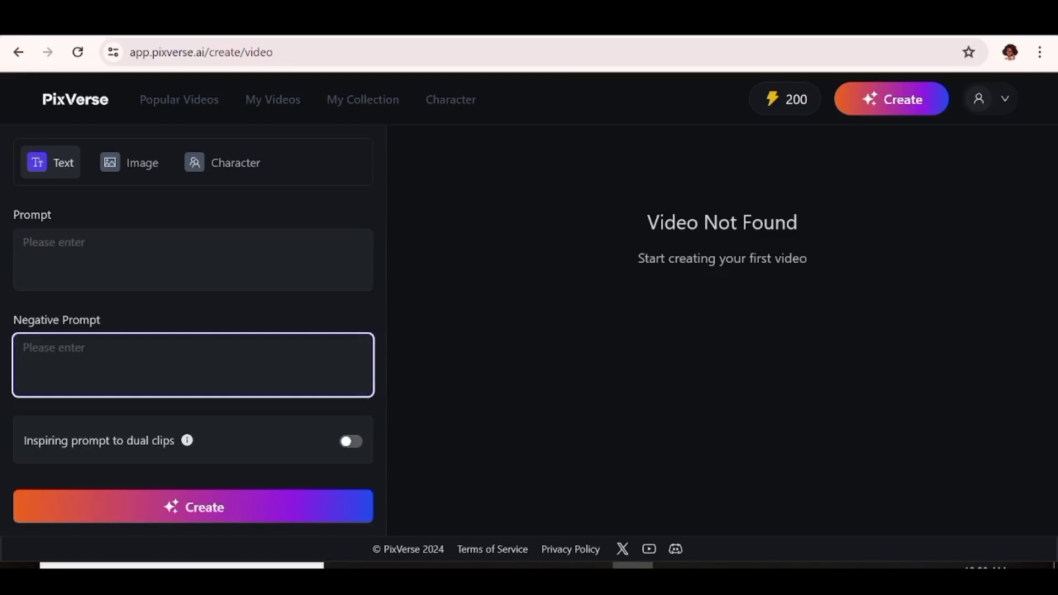
pyautogui.scroll(-3, 193, 330)
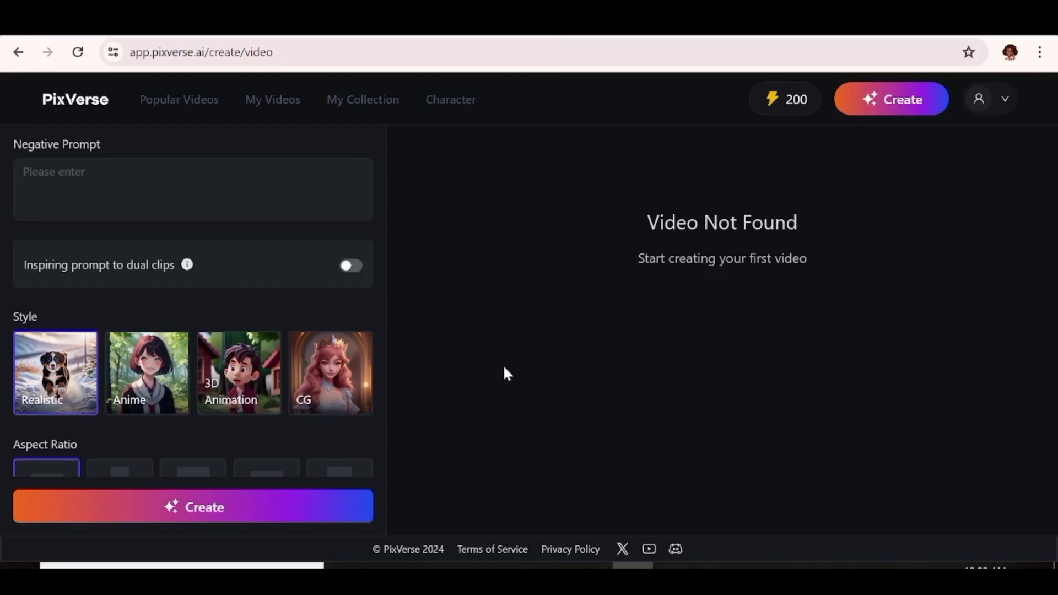
pyautogui.scroll(-3, 328, 336)
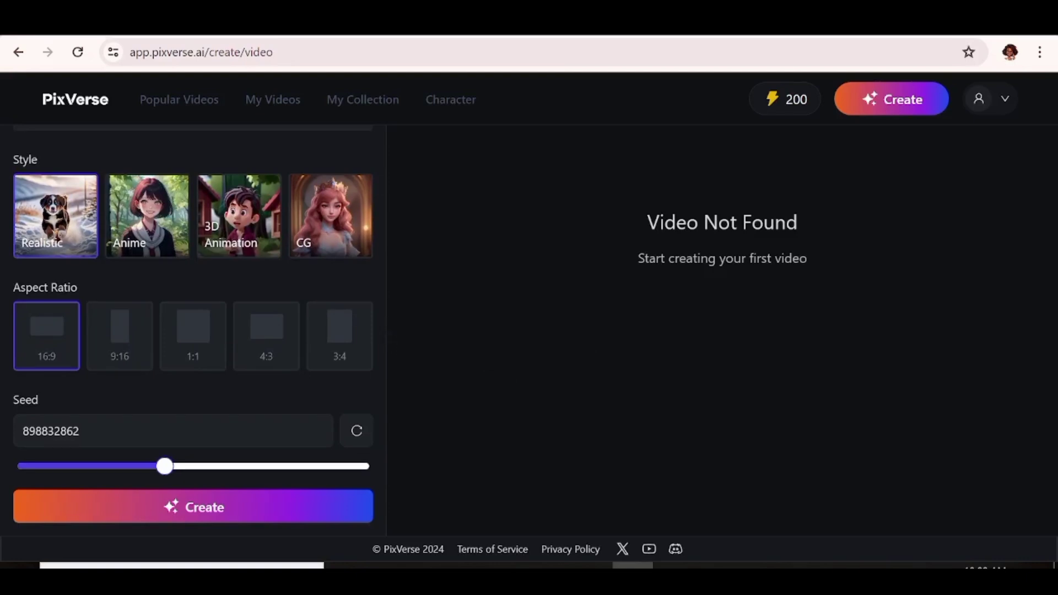
pyautogui.scroll(3, 146, 162)
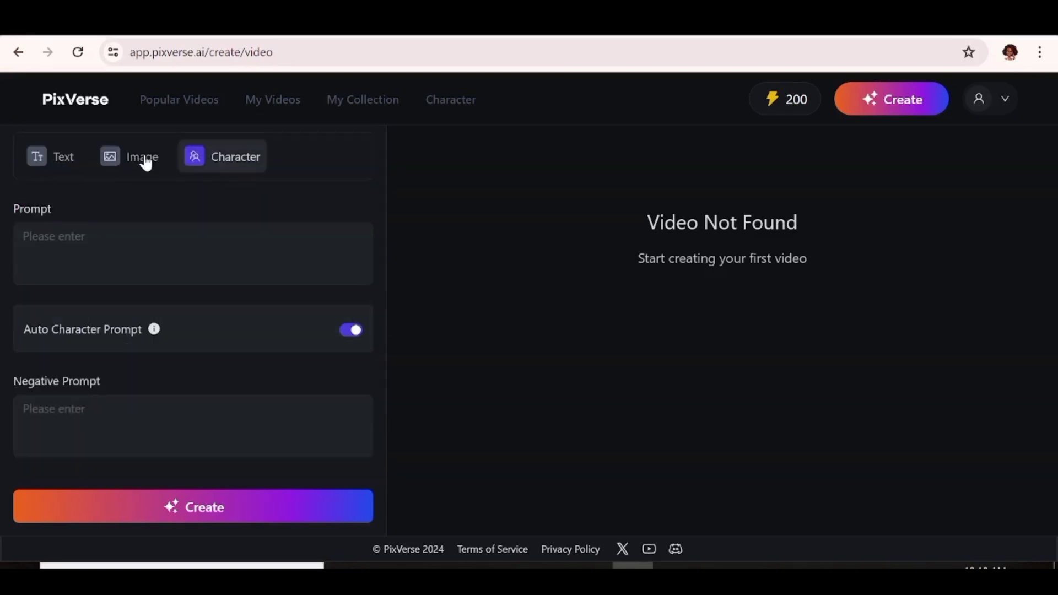
# Step: Switch the video form to Image mode and select its prompt box
pyautogui.click(146, 163)
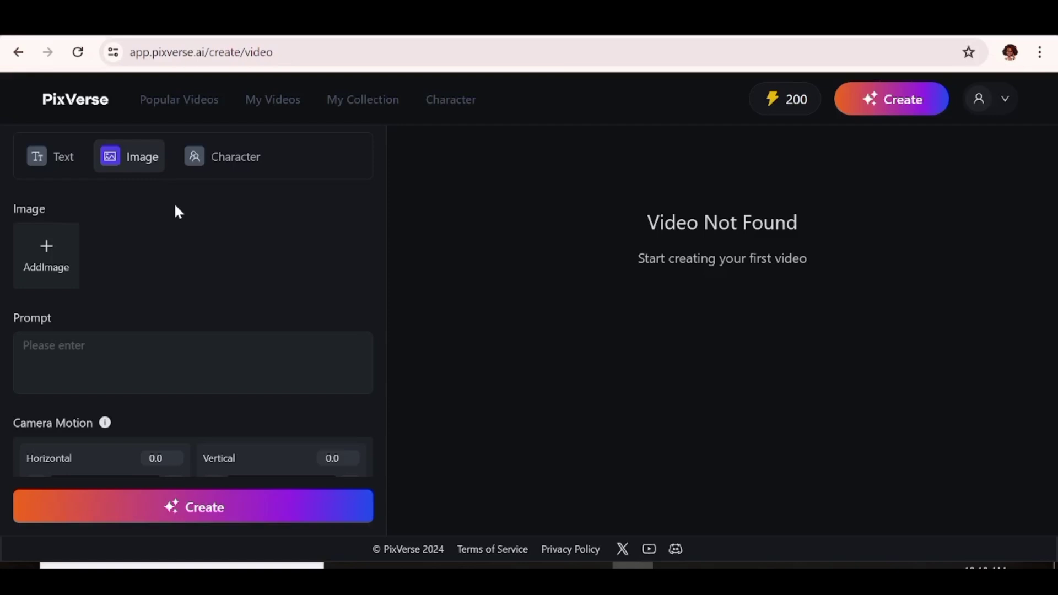
pyautogui.moveTo(60, 268)
pyautogui.scroll(-2, 309, 226)
pyautogui.click(132, 259)
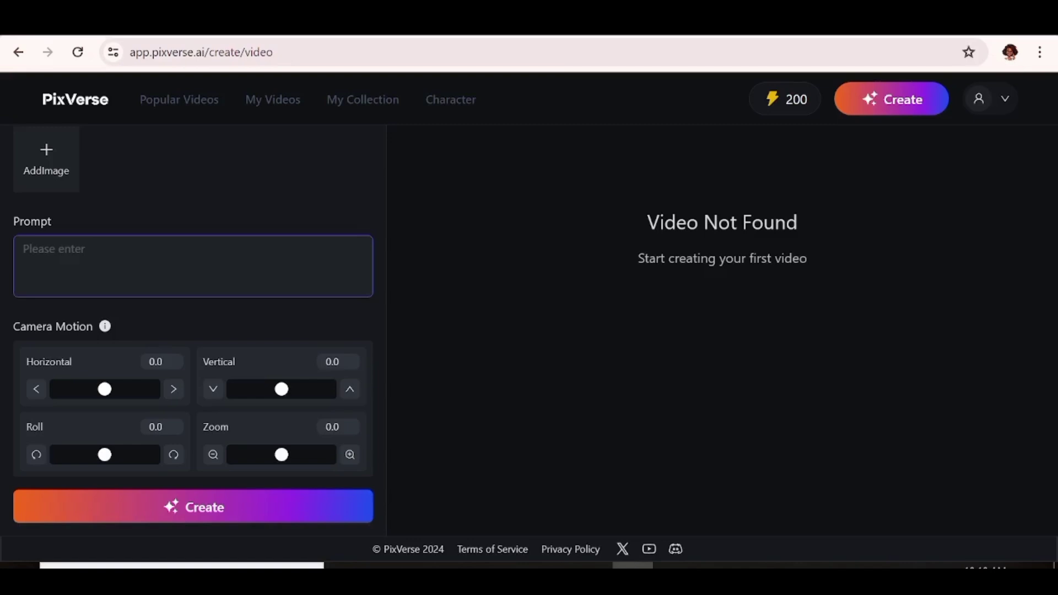
# Step: Inspect the Camera Motion settings and try editing the Motion Strength value
pyautogui.scroll(-3, 193, 300)
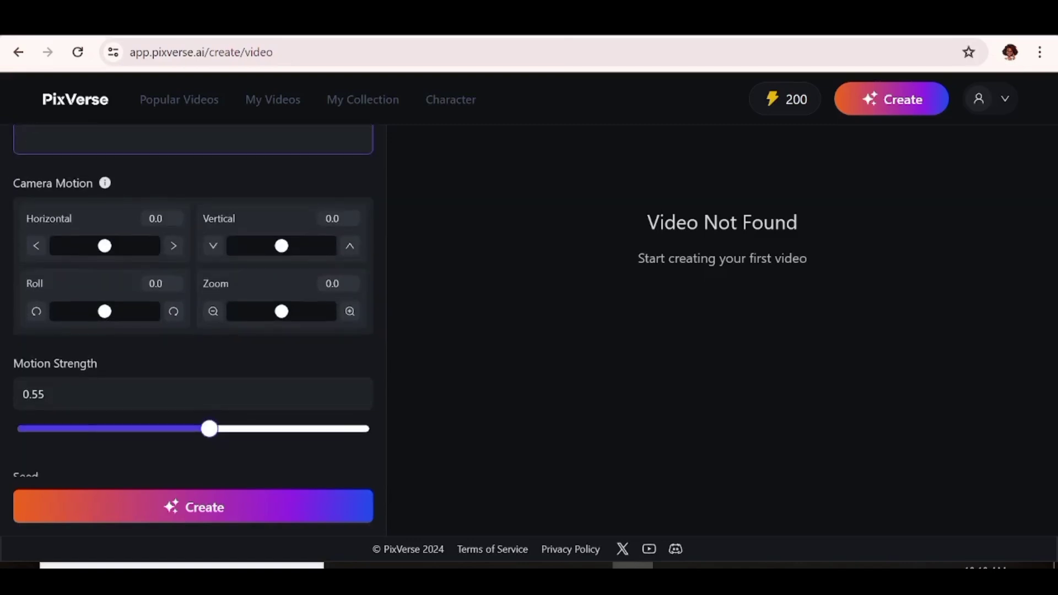
pyautogui.click(117, 248)
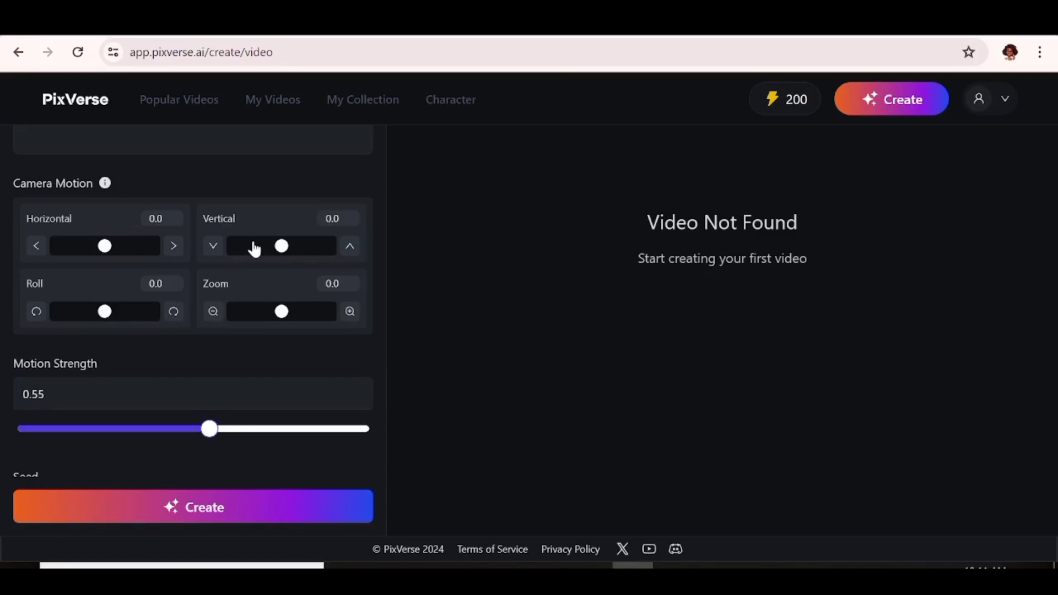
pyautogui.click(86, 406)
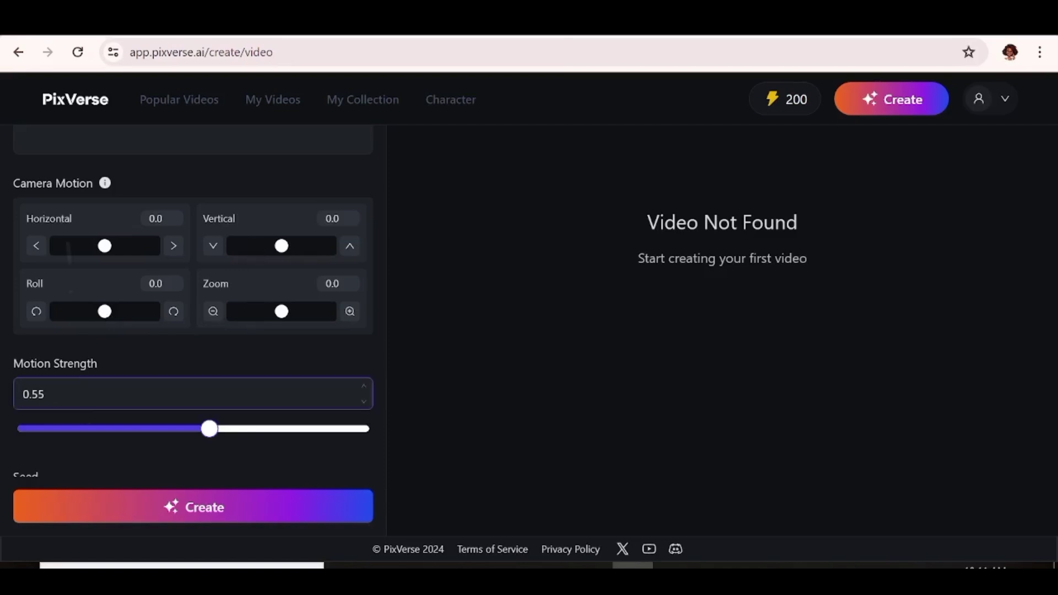
pyautogui.click(434, 397)
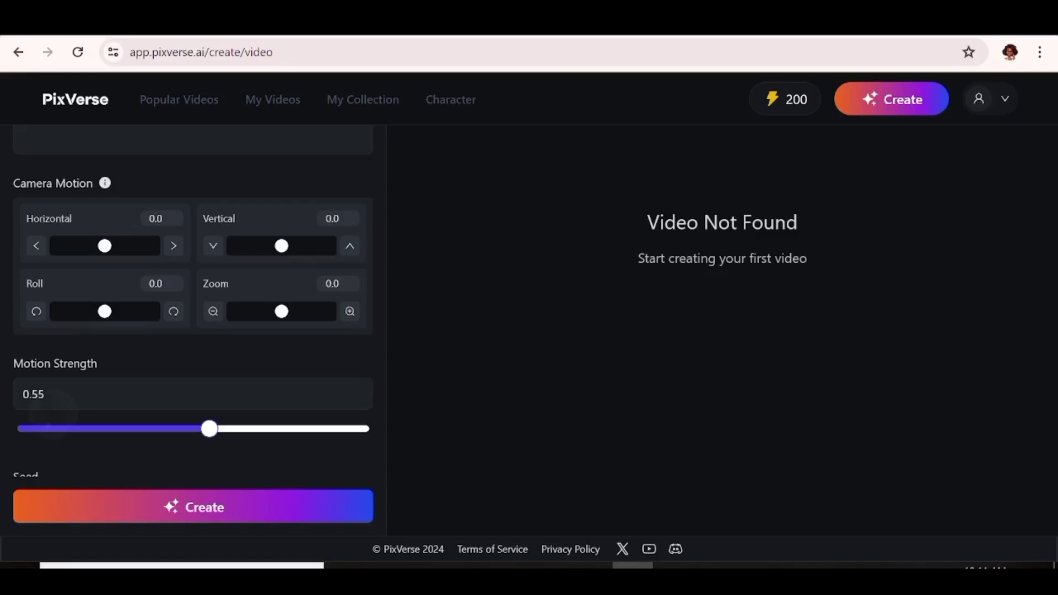
pyautogui.moveTo(212, 433)
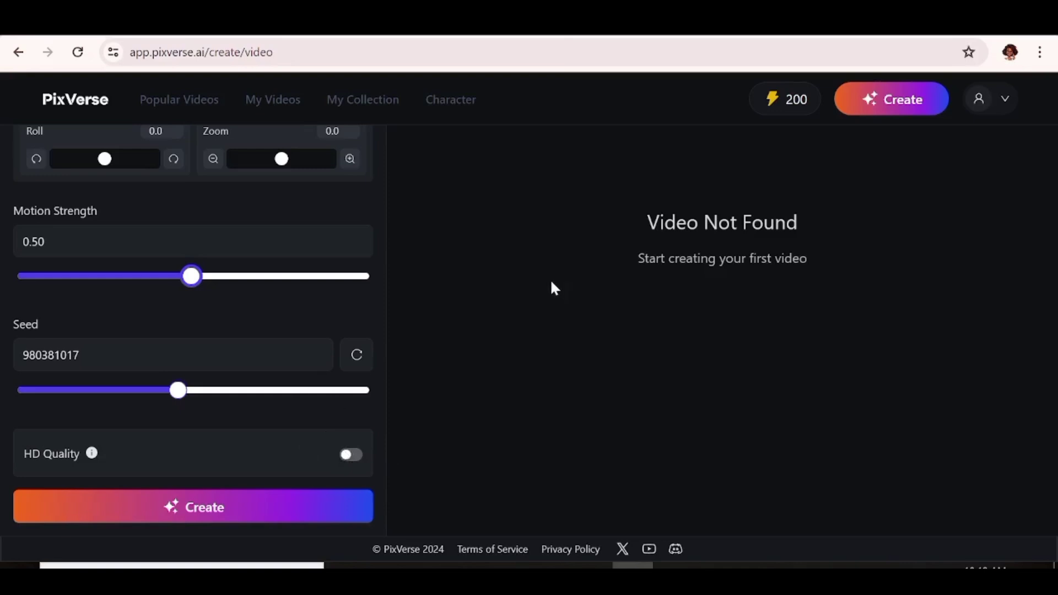
pyautogui.scroll(10, 193, 304)
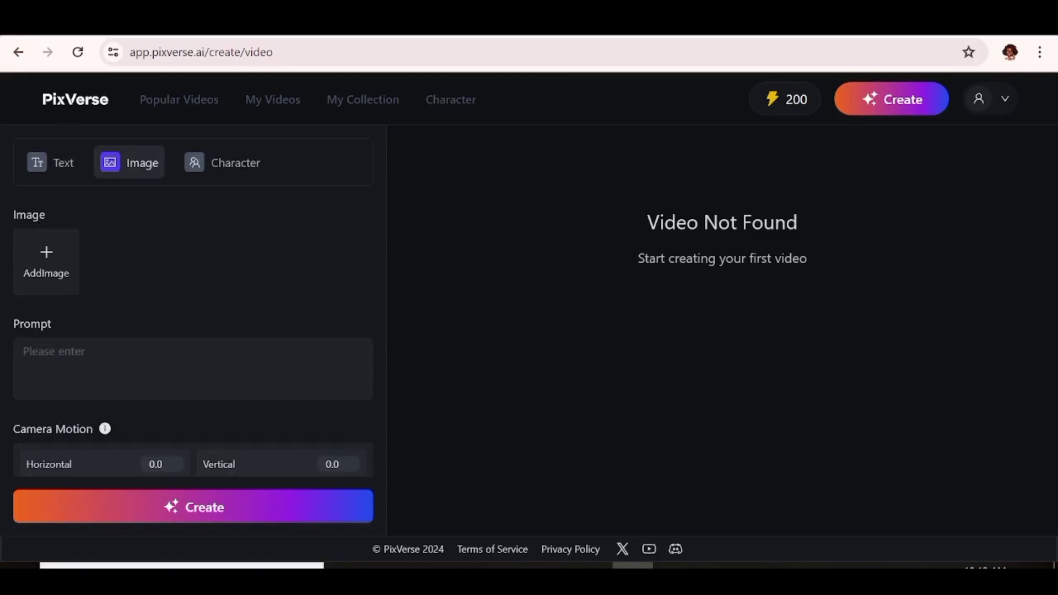
# Step: Return to Character mode and check the Character dropdown showing Annette 2
pyautogui.click(237, 164)
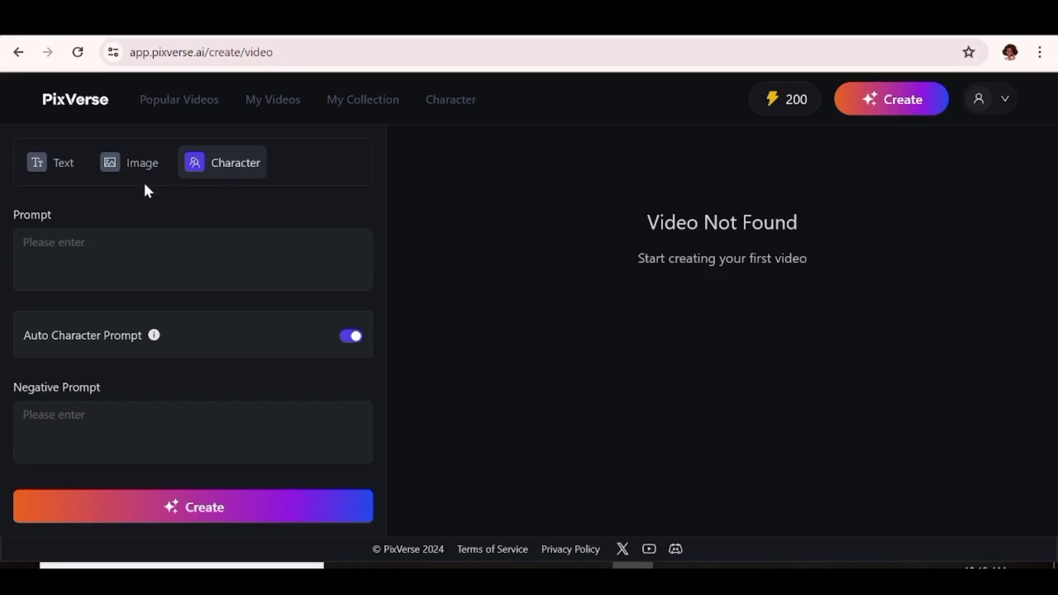
pyautogui.click(165, 256)
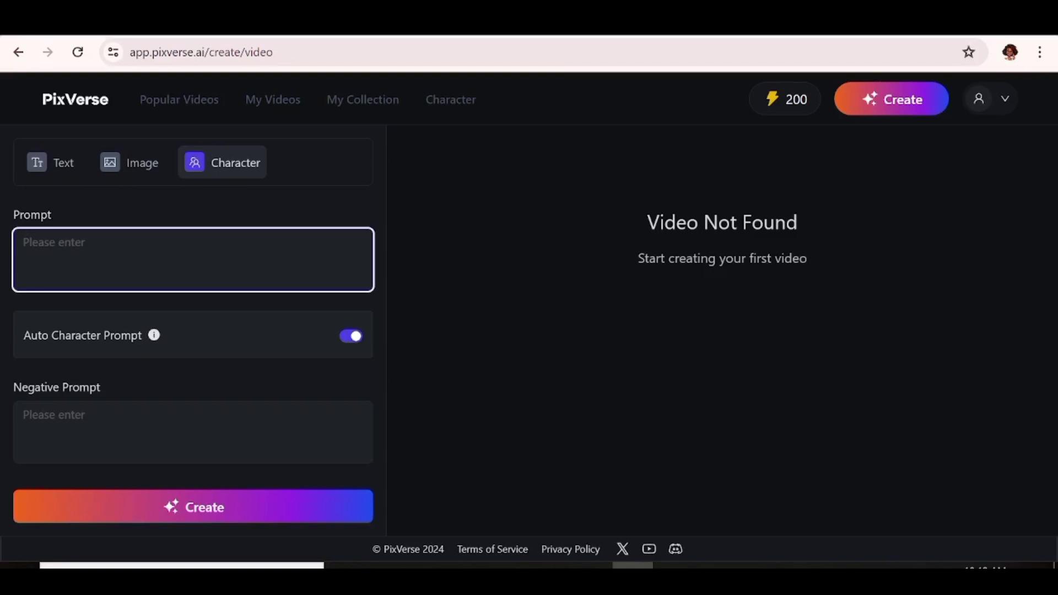
pyautogui.scroll(-3, 193, 301)
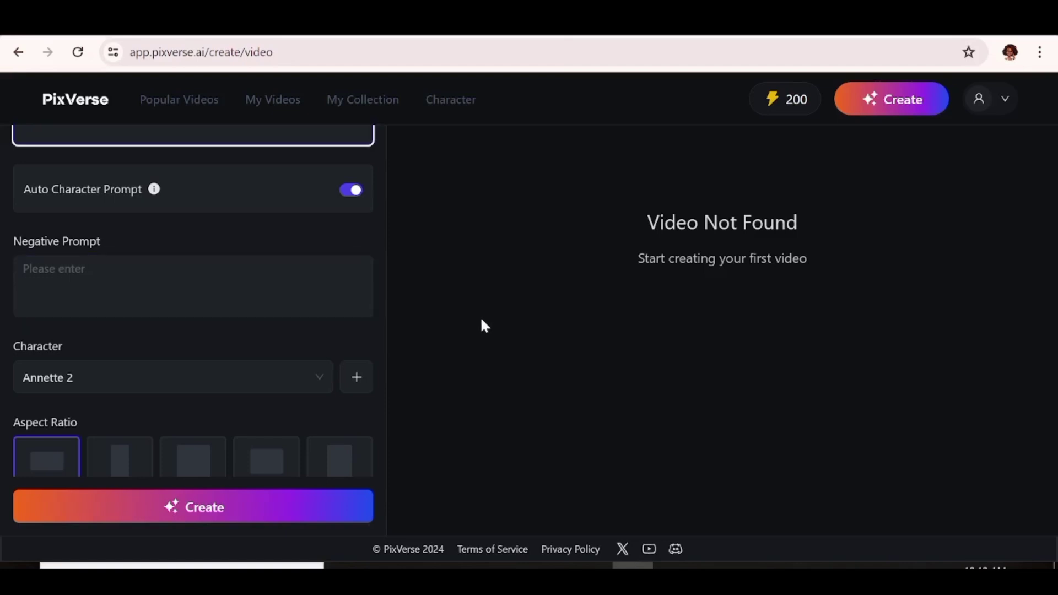
# Step: Choose Annette as the character and generate the 16:9 video
pyautogui.scroll(-3, 485, 326)
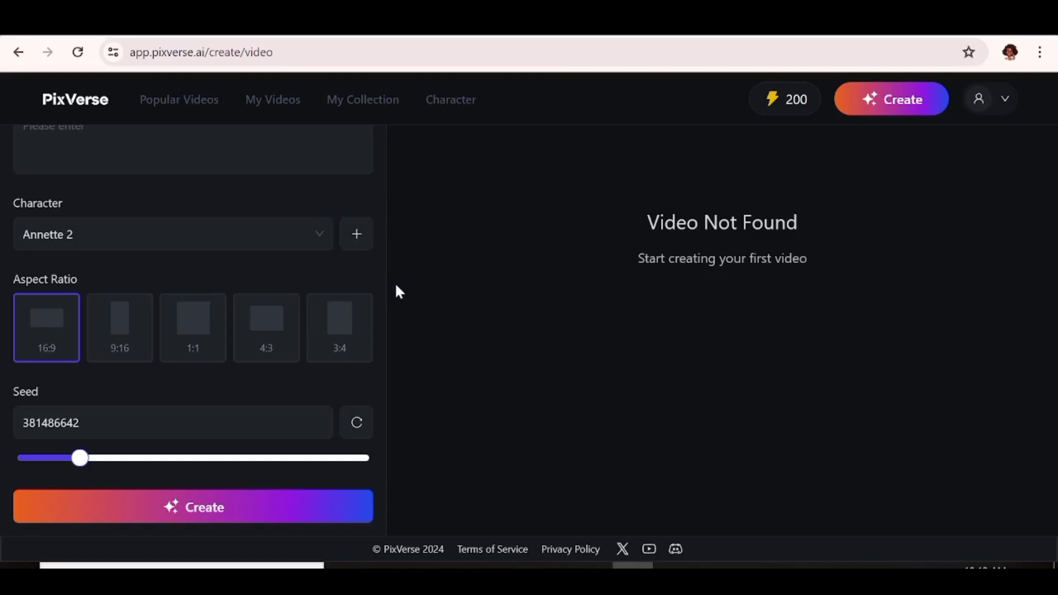
pyautogui.click(315, 235)
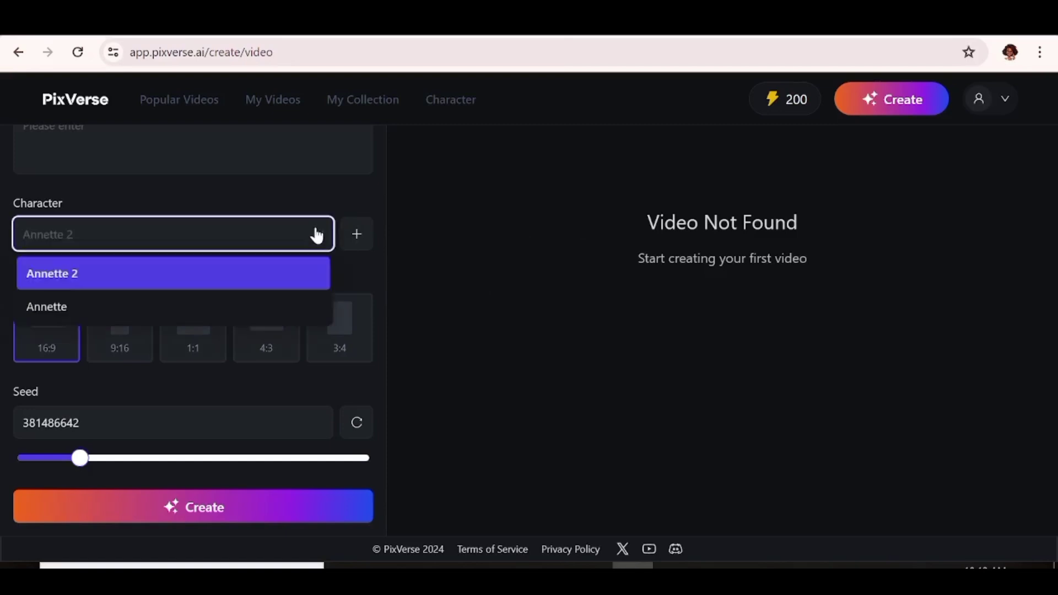
pyautogui.click(157, 318)
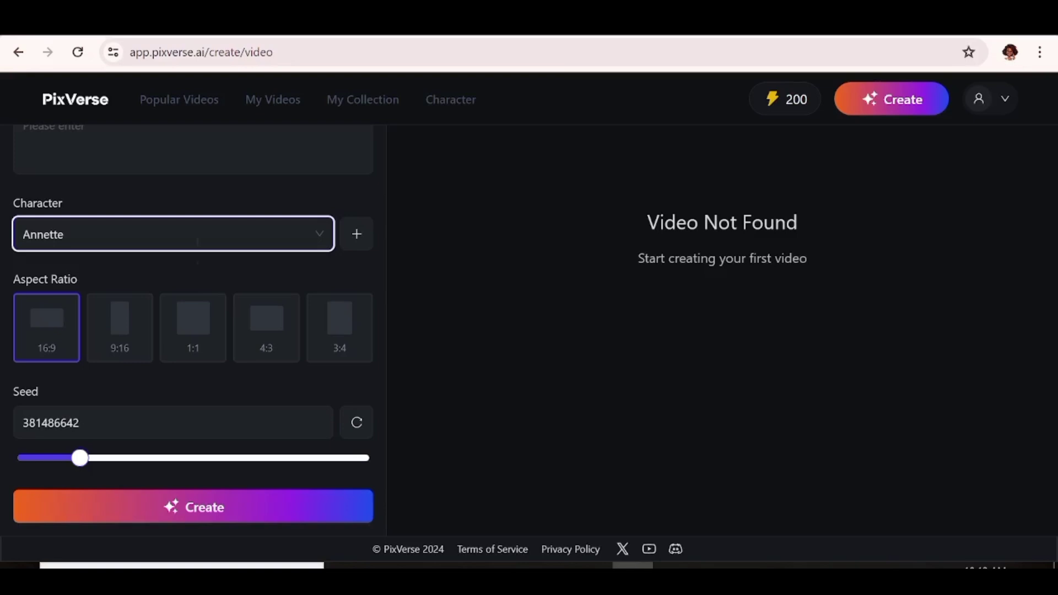
pyautogui.click(276, 509)
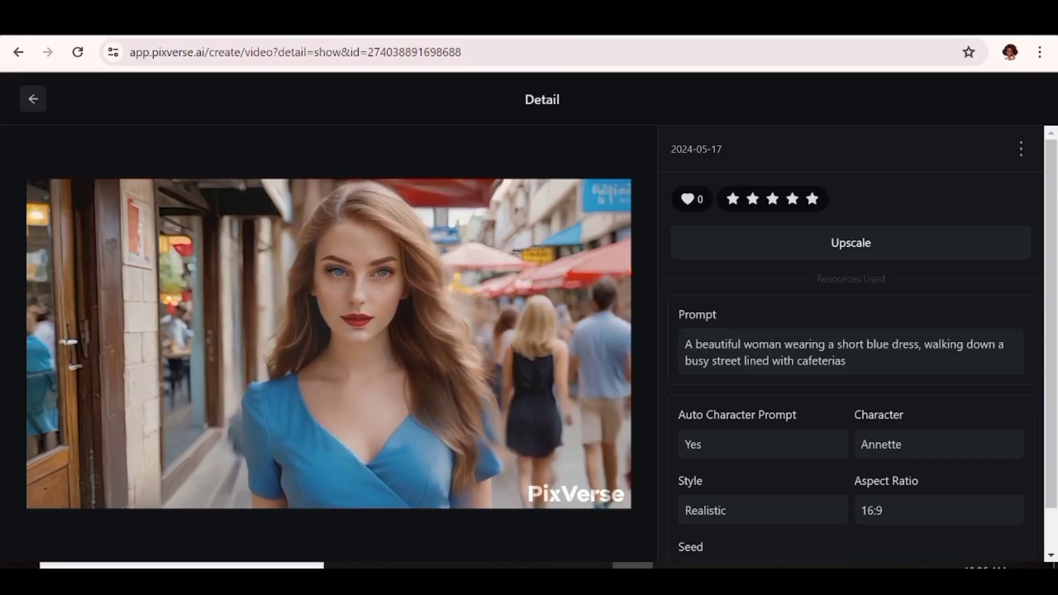
# Step: Close the blue-dress video's detail view
pyautogui.press('Escape')
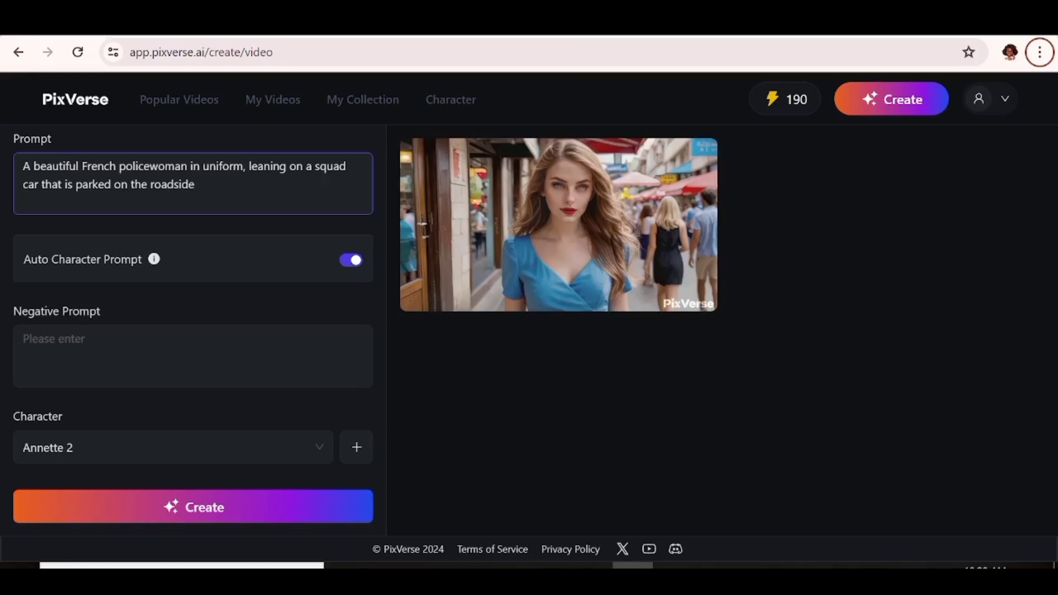
# Step: Generate two policewoman videos, then open one result and return to the gallery
pyautogui.click(75, 290)
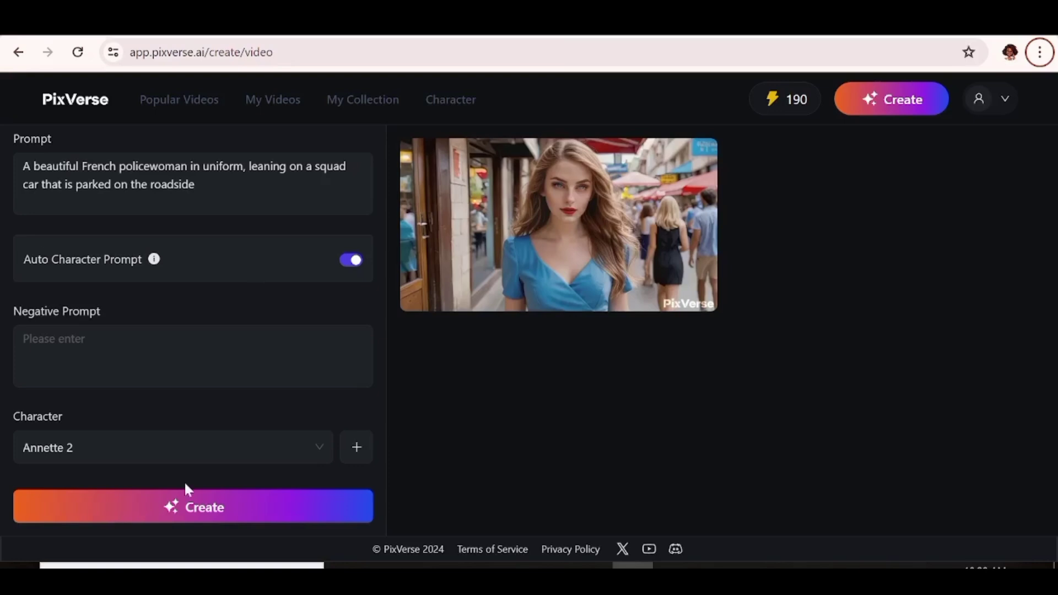
pyautogui.click(274, 501)
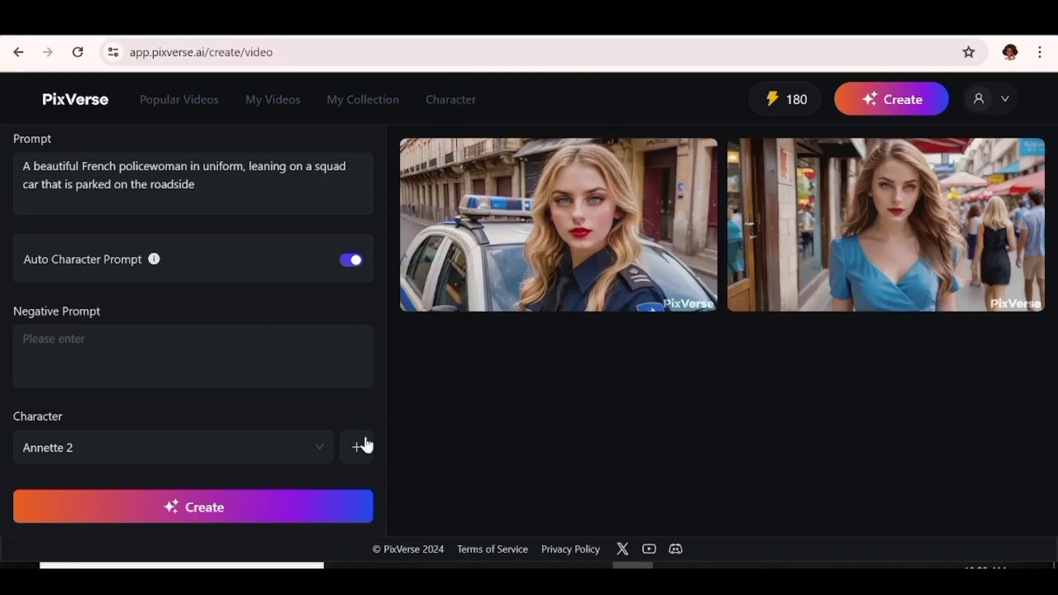
pyautogui.click(230, 508)
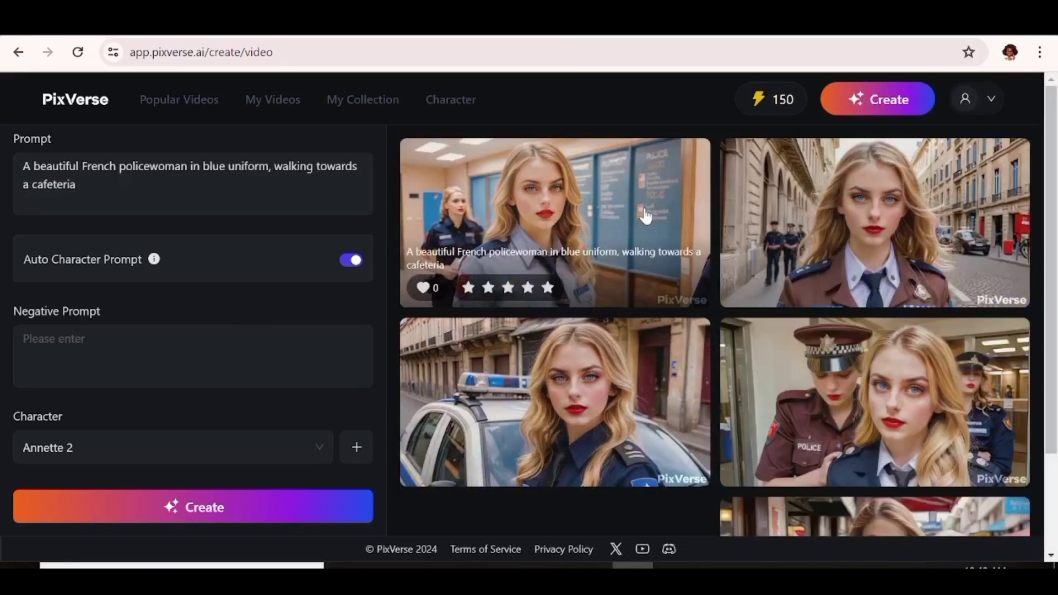
pyautogui.click(488, 246)
pyautogui.click(28, 102)
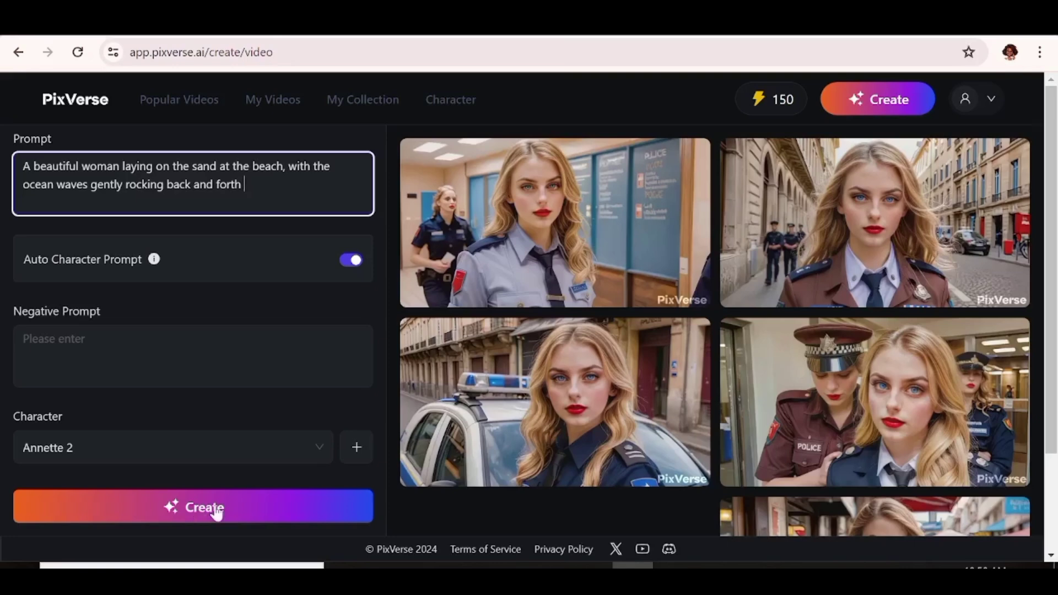
# Step: Submit the beach prompt, which moderation rejected, then generate the canoe video and start typing the rainy bus-stop prompt
pyautogui.click(216, 512)
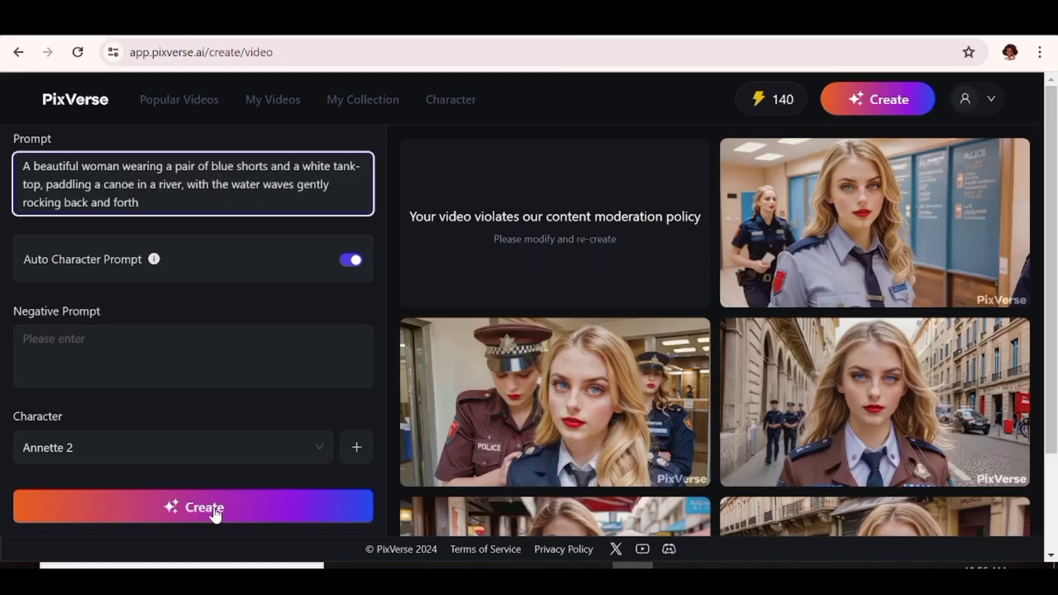
pyautogui.click(214, 511)
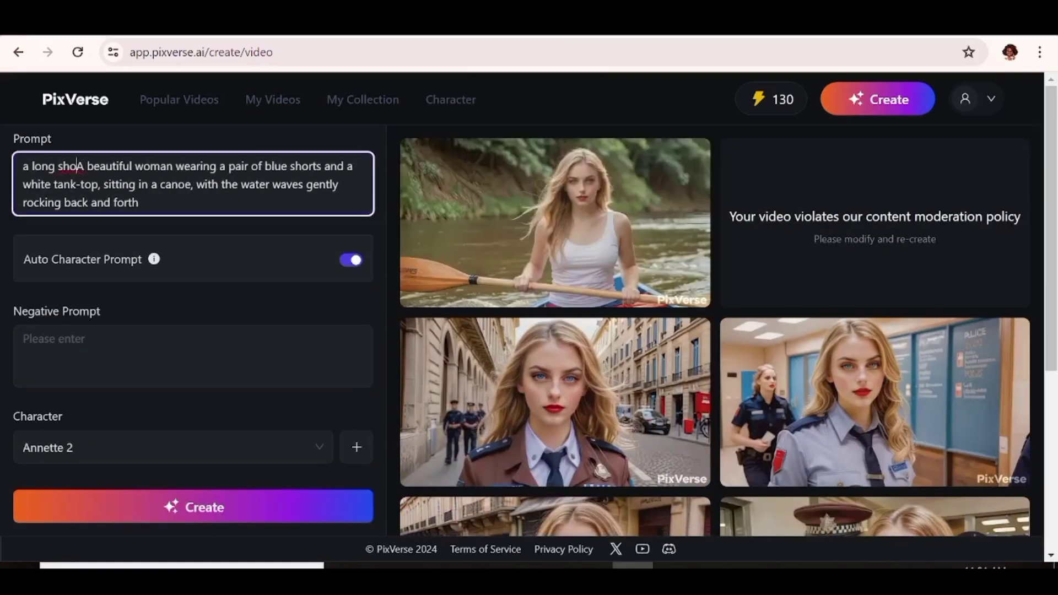
pyautogui.write('t of')
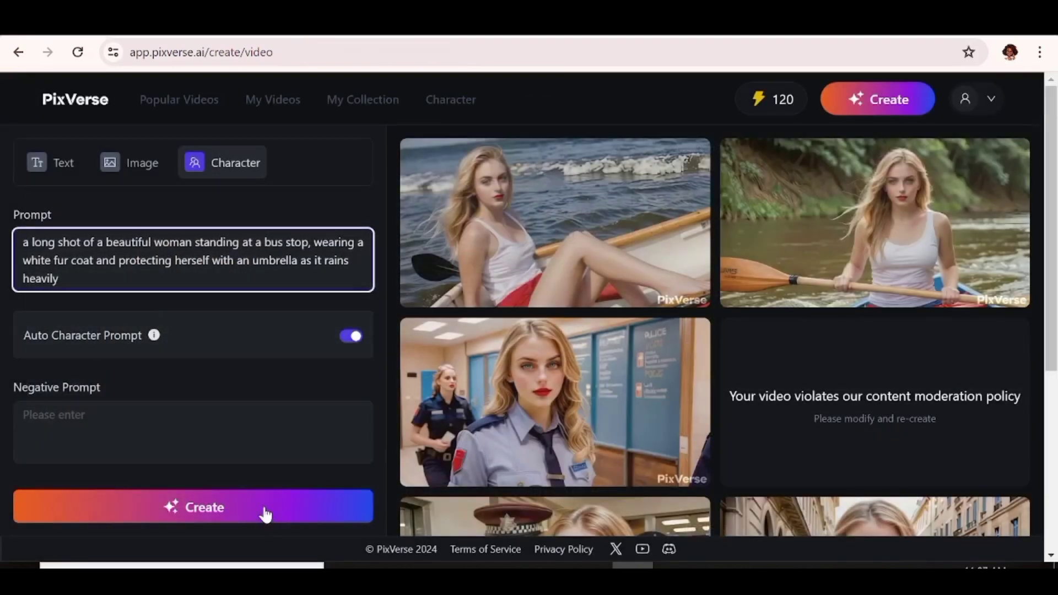
# Step: Generate the 3:4 rainy bus-stop video, check its details, then generate the treadmill gym video
pyautogui.scroll(-5, 265, 514)
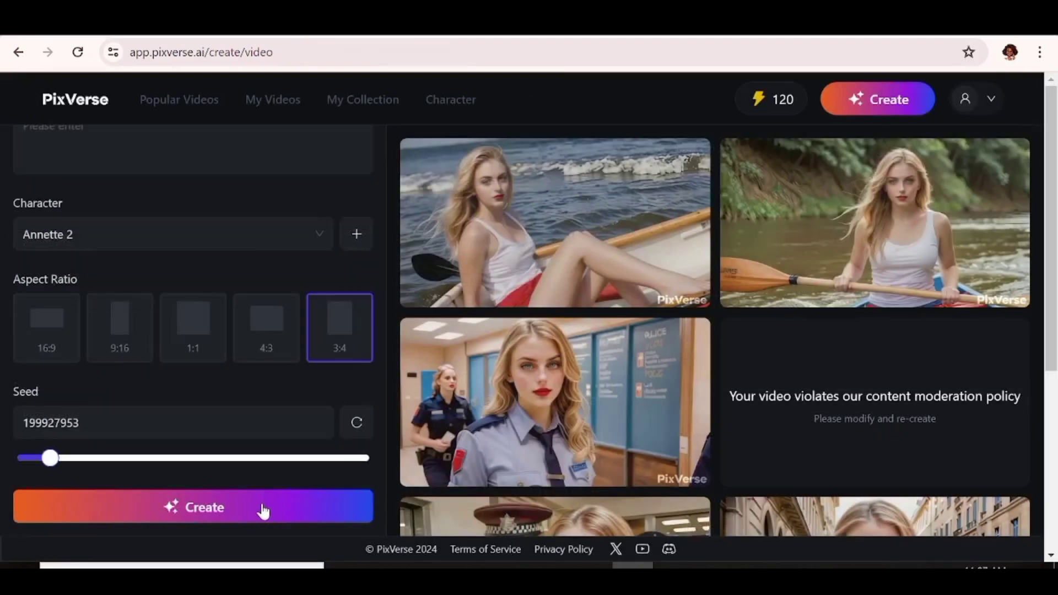
pyautogui.click(263, 512)
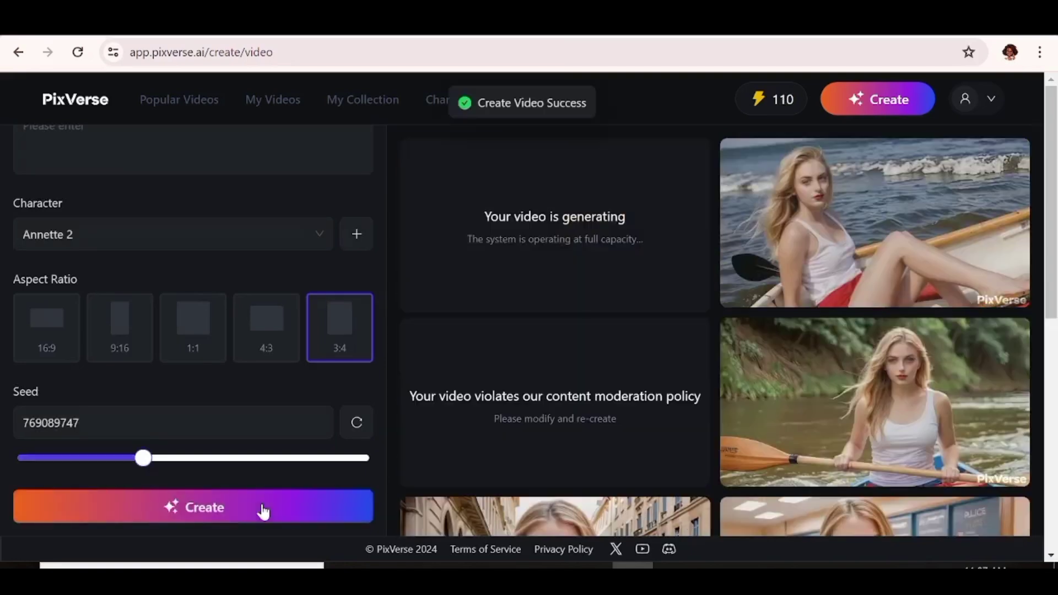
pyautogui.click(576, 189)
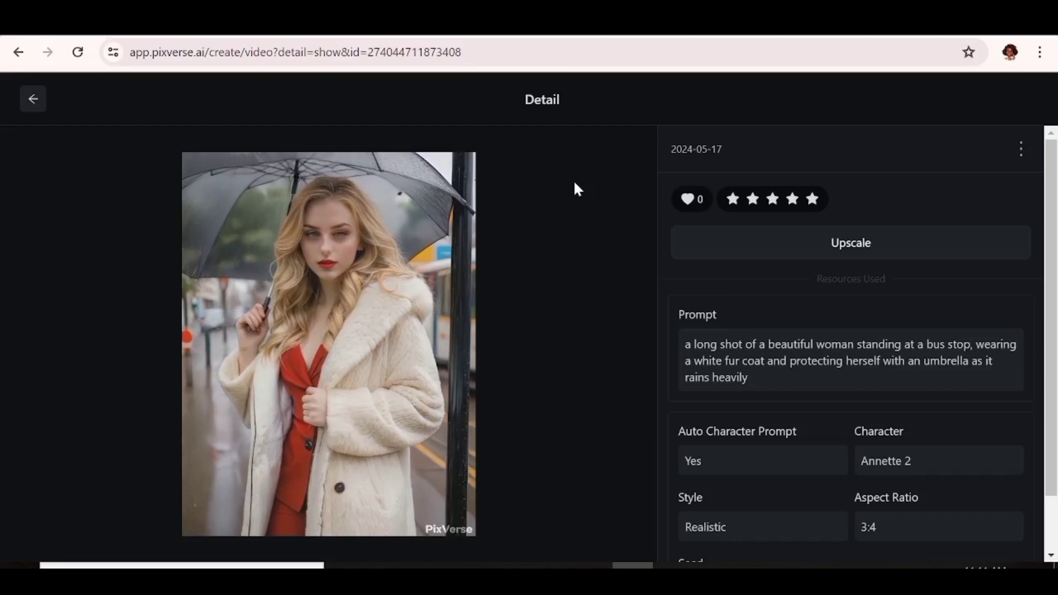
pyautogui.press('Escape')
pyautogui.click(209, 506)
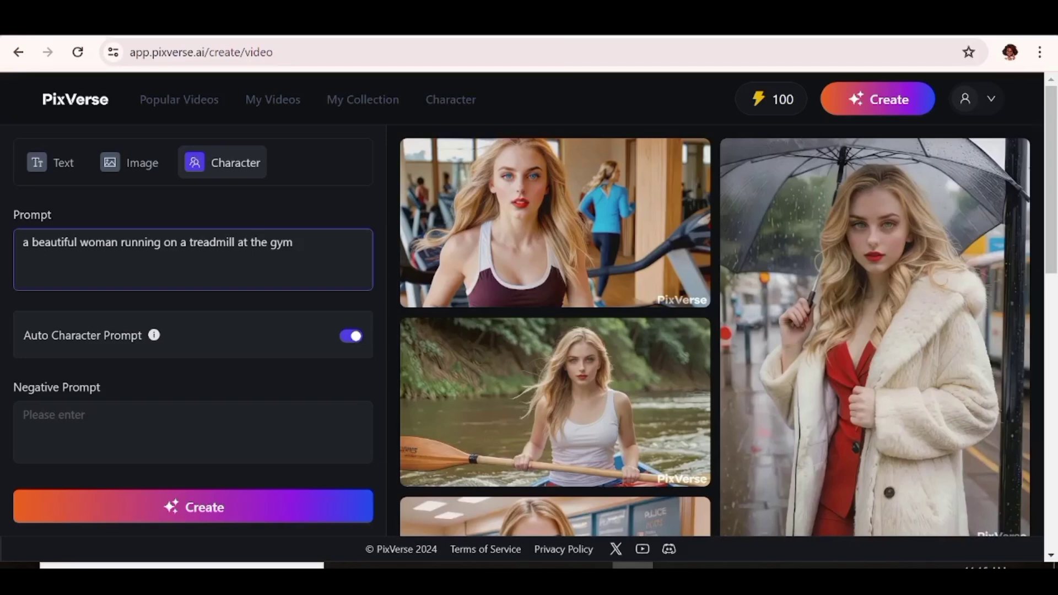
# Step: Download the blue-dress street video and confirm the saved pixverse mp4 files in Chrome's downloads
pyautogui.click(556, 222)
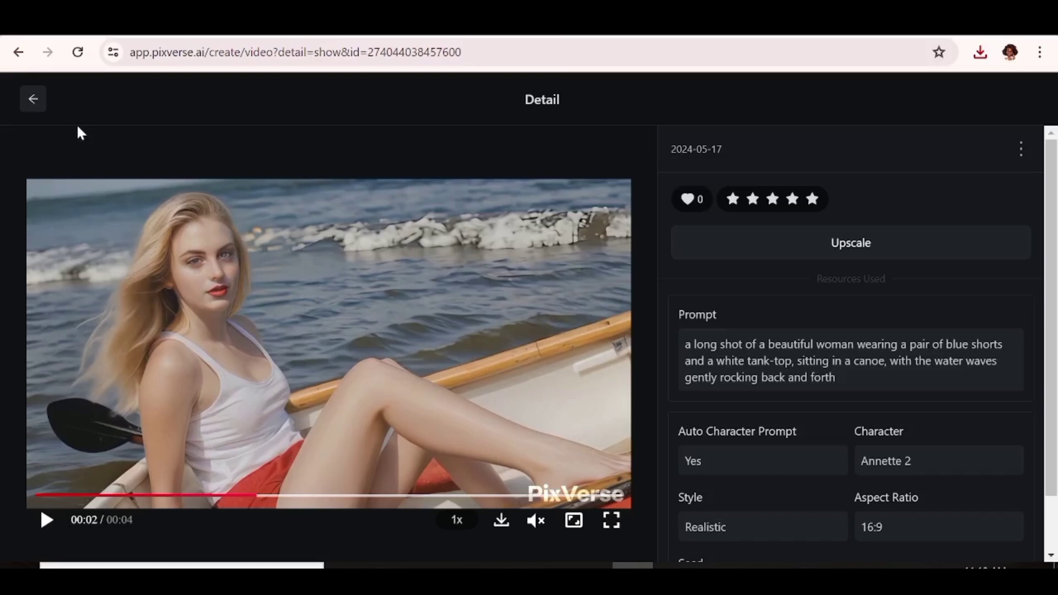
pyautogui.click(28, 107)
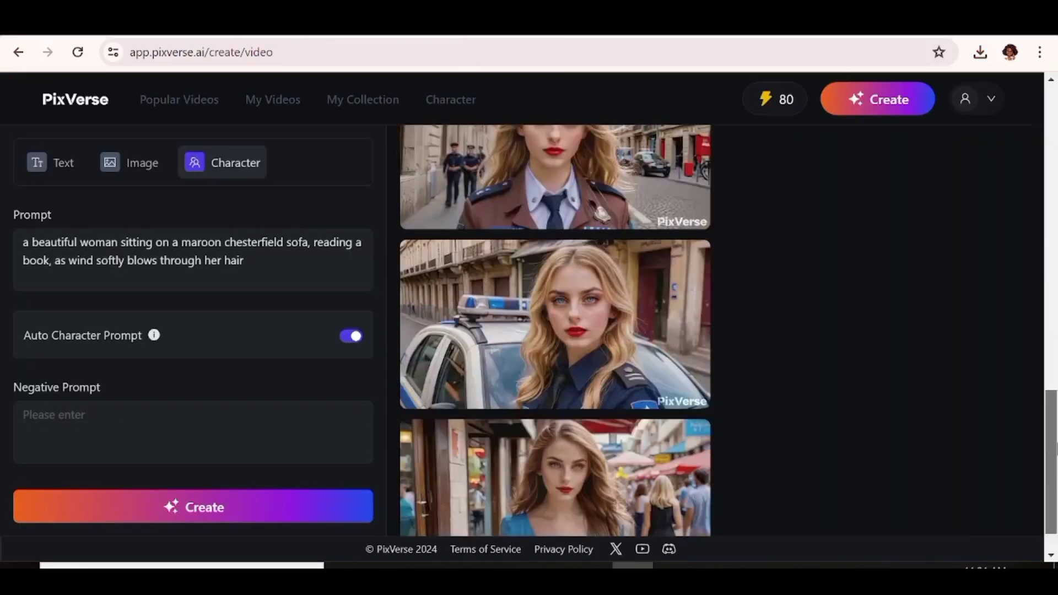
pyautogui.scroll(-1, 666, 433)
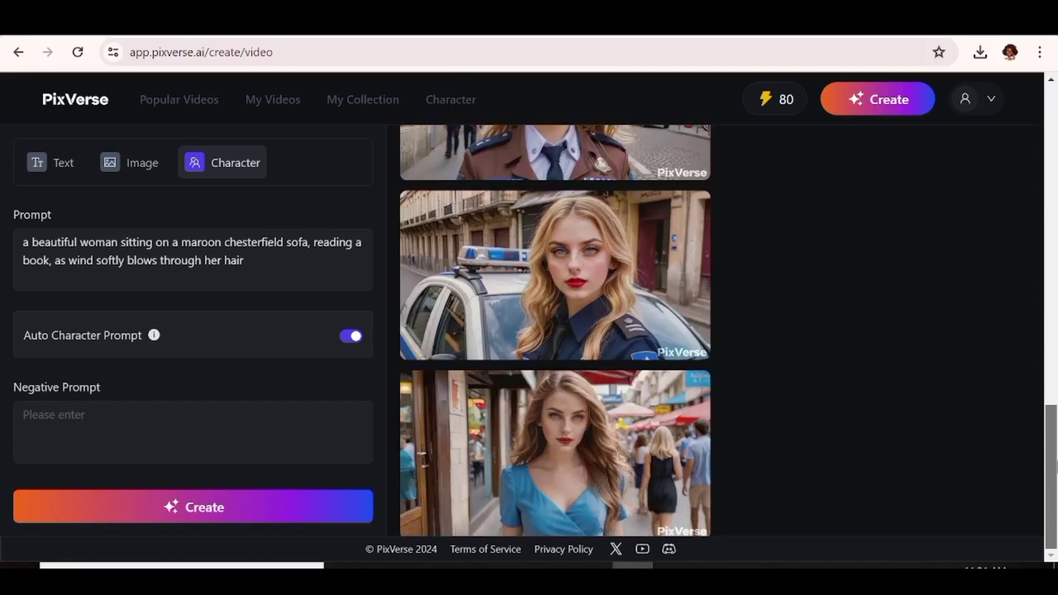
pyautogui.click(666, 434)
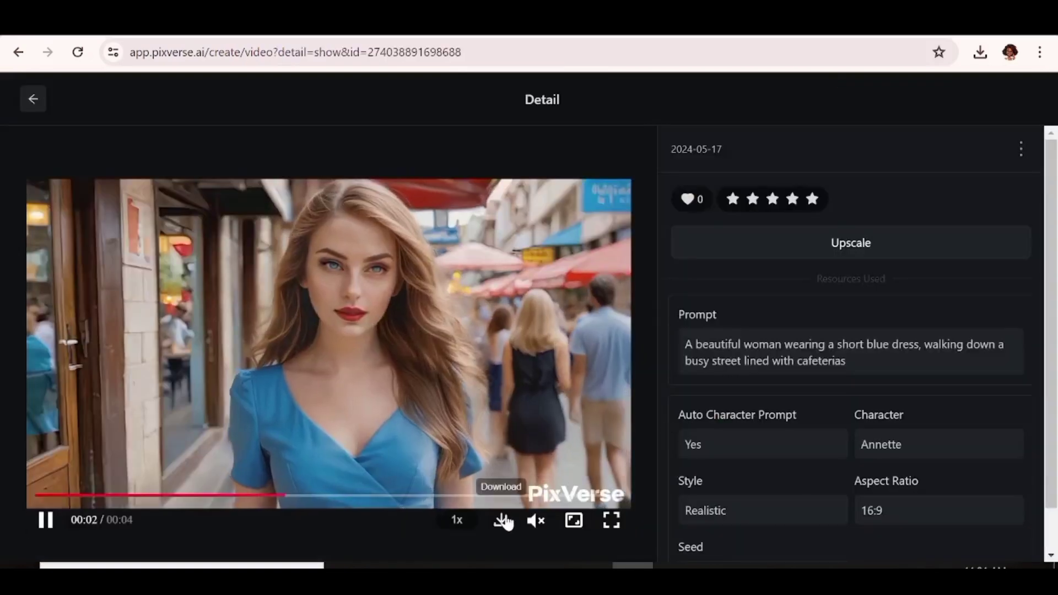
pyautogui.click(503, 521)
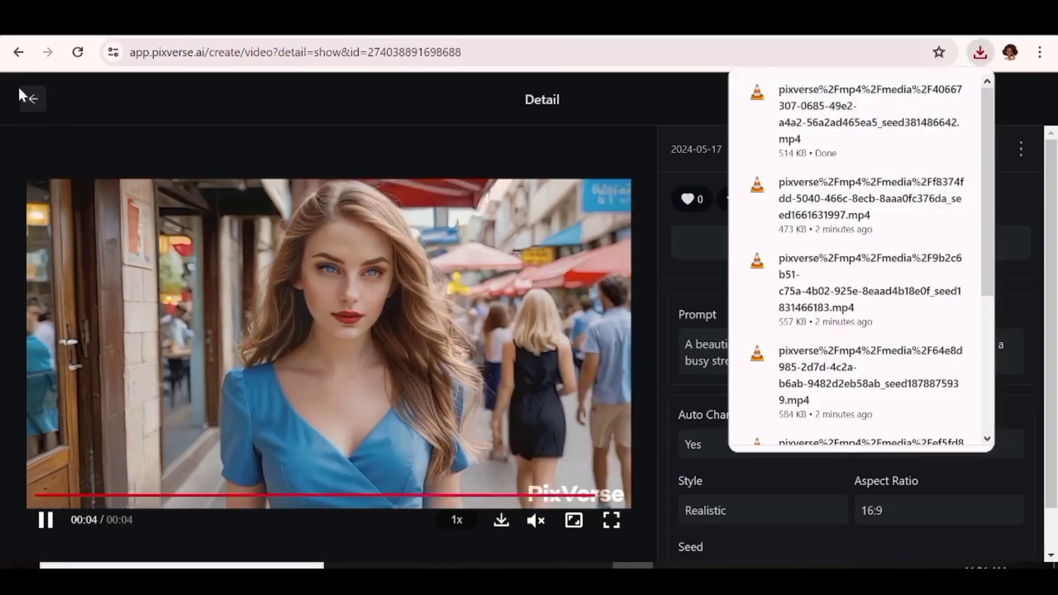
pyautogui.click(33, 100)
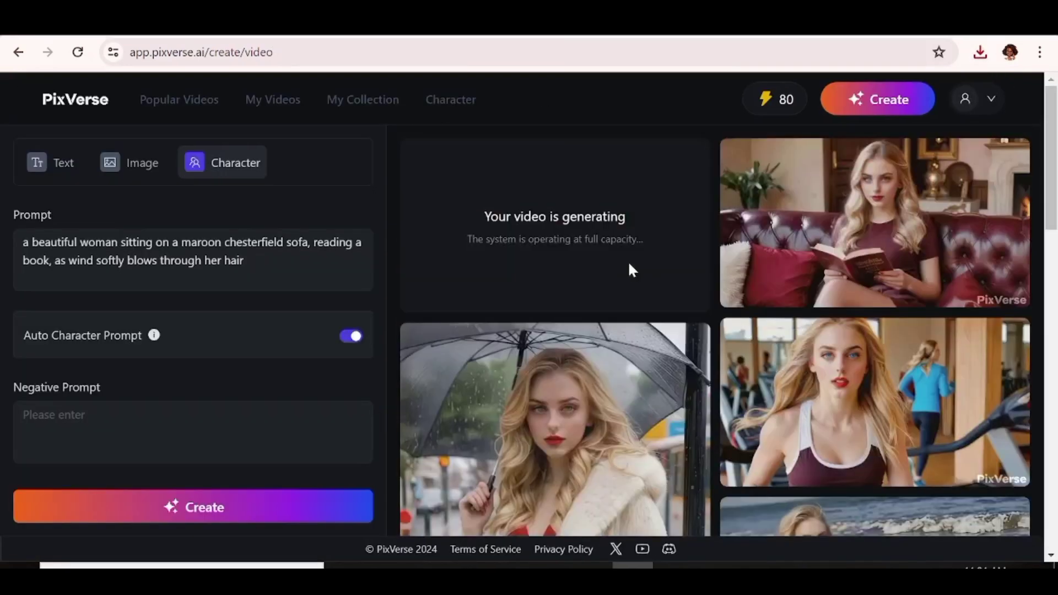
# Step: Download the first maroon-sofa reading video as a 485 KB mp4, then return to the create page
pyautogui.scroll(-5, 629, 271)
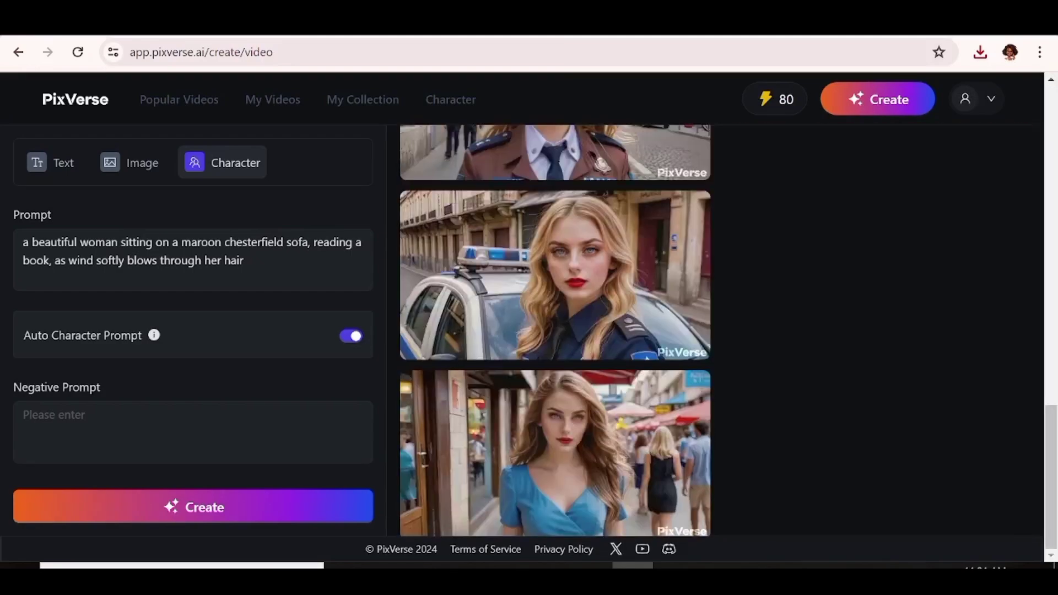
pyautogui.doubleClick(530, 292)
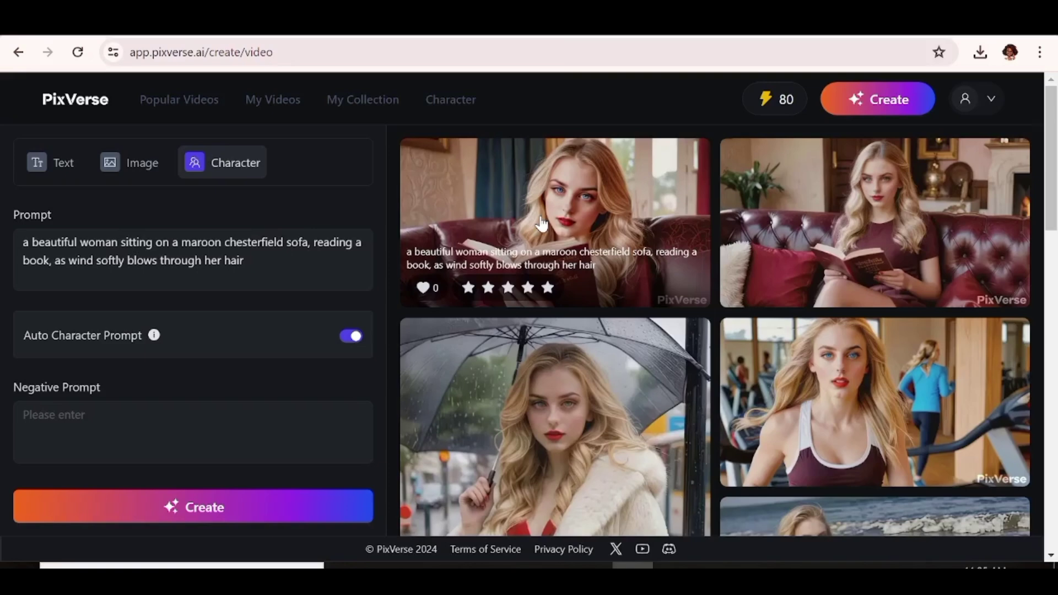
pyautogui.click(541, 223)
pyautogui.click(501, 523)
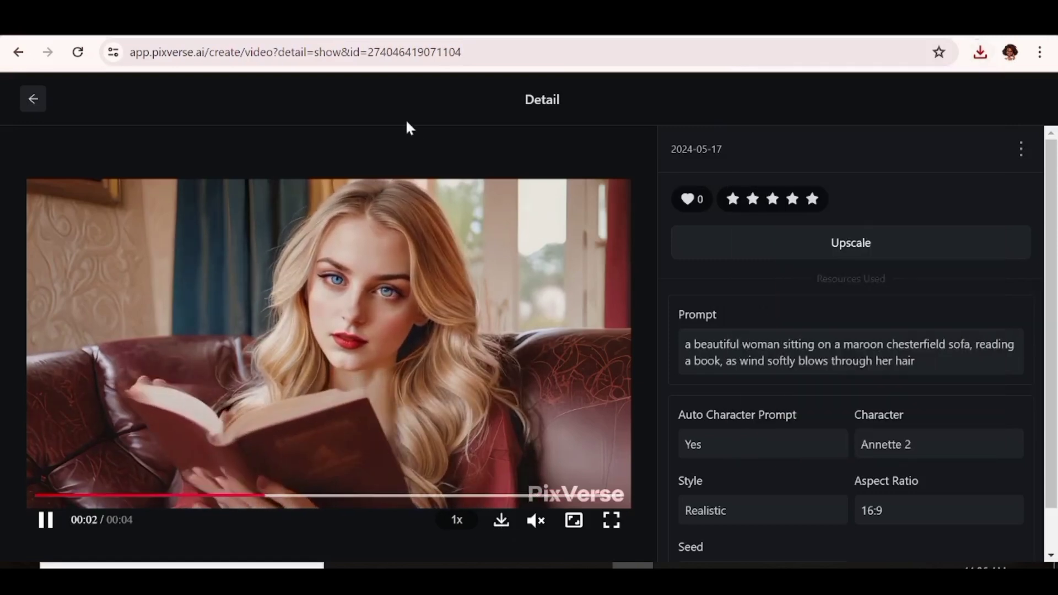
pyautogui.click(33, 102)
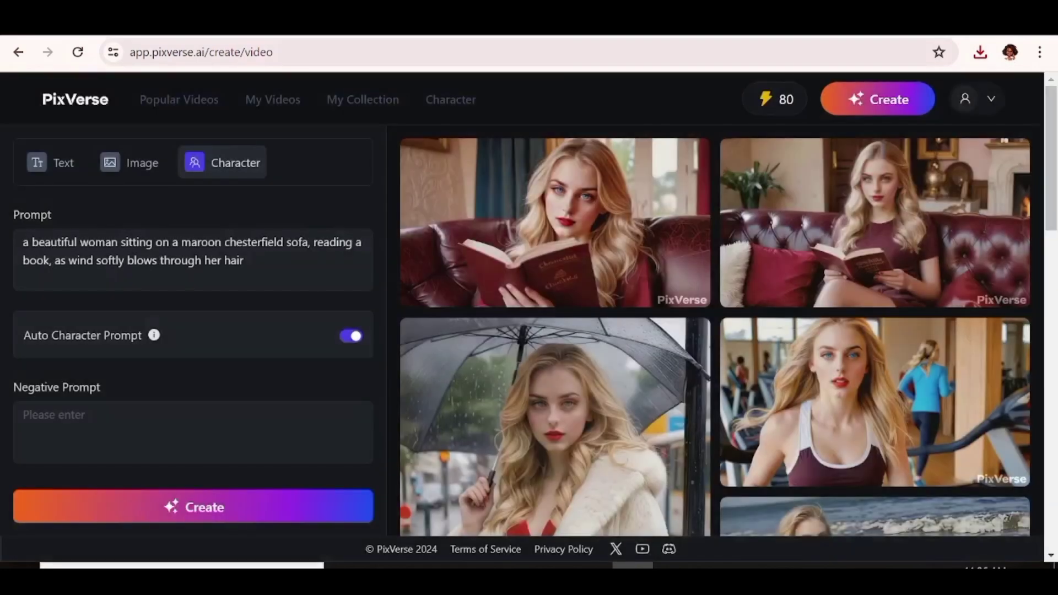